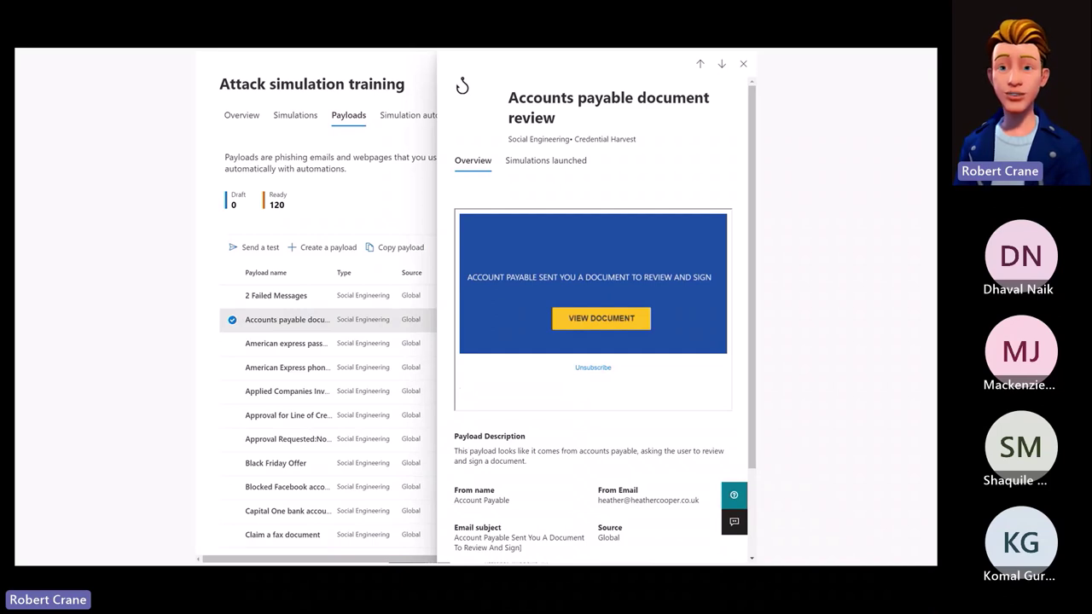
Leave the slideshow, close the YouTube video page in Edge, and switch to Microsoft 365 Defender in Brave.
key("Right")
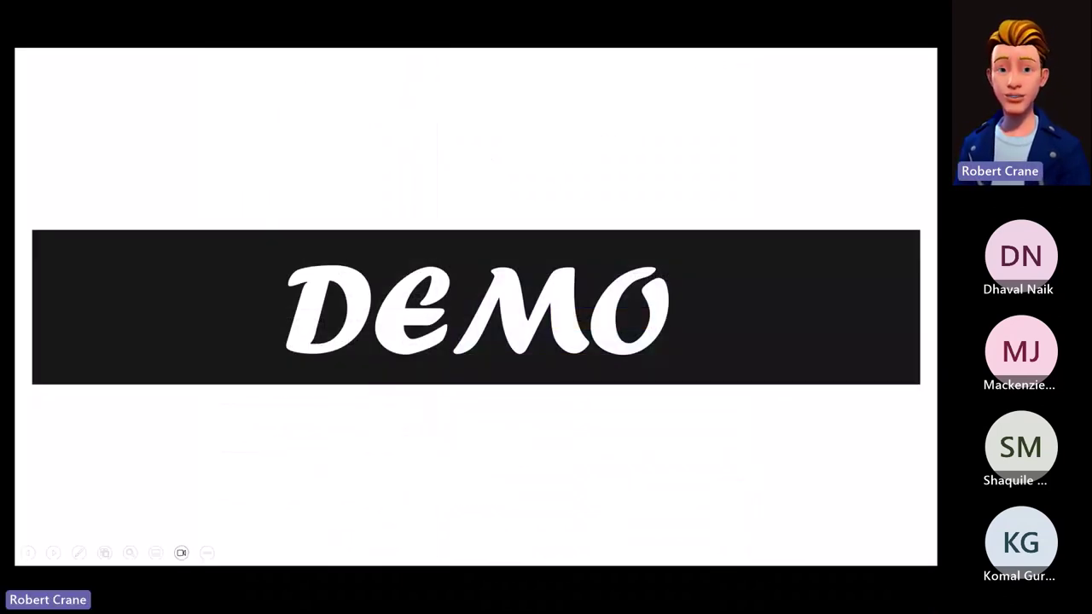
key("alt+Tab")
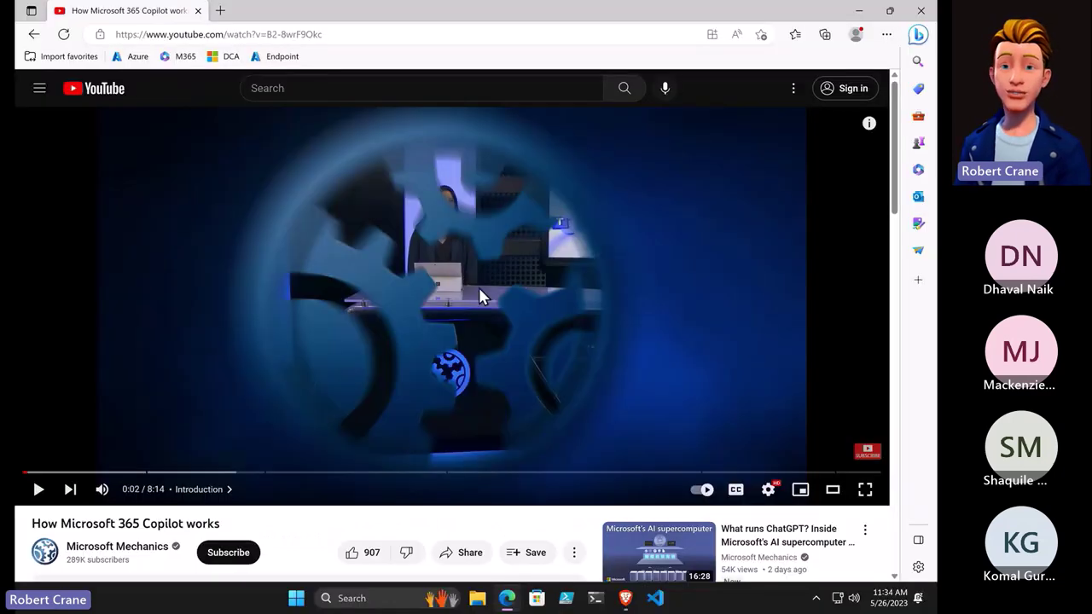
left_click(197, 11)
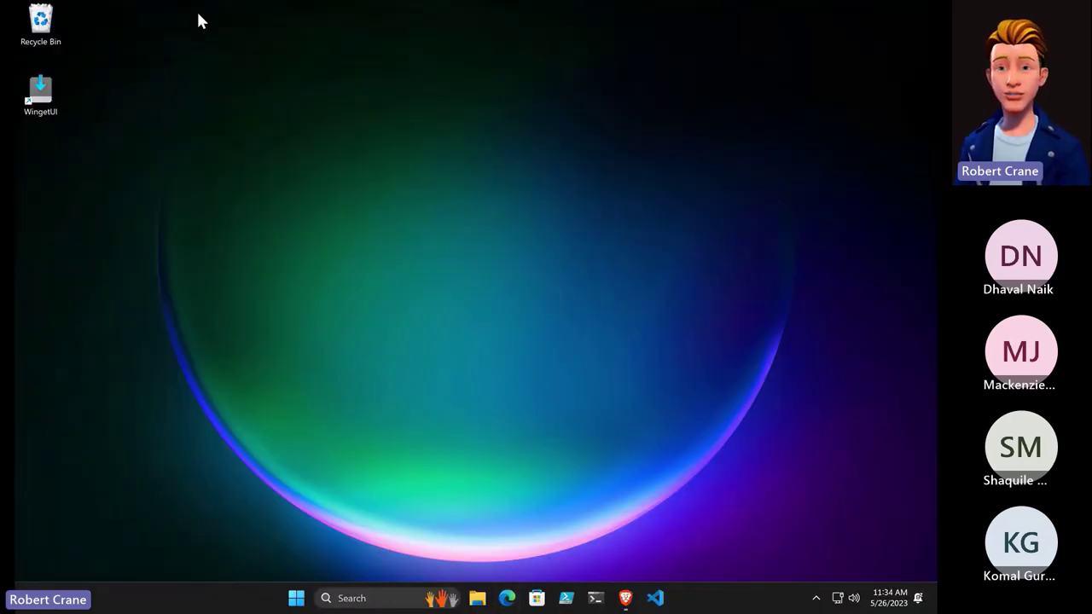
left_click(625, 600)
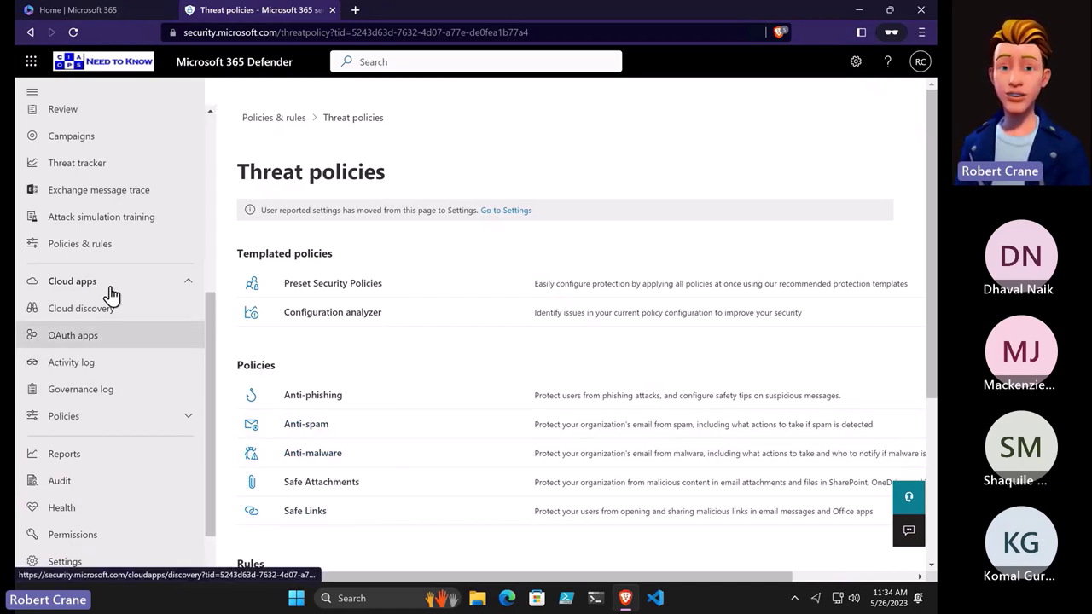
Open Preset Security Policies and review the built-in, standard and strict protection profiles.
scroll(90, 254, "up", 2)
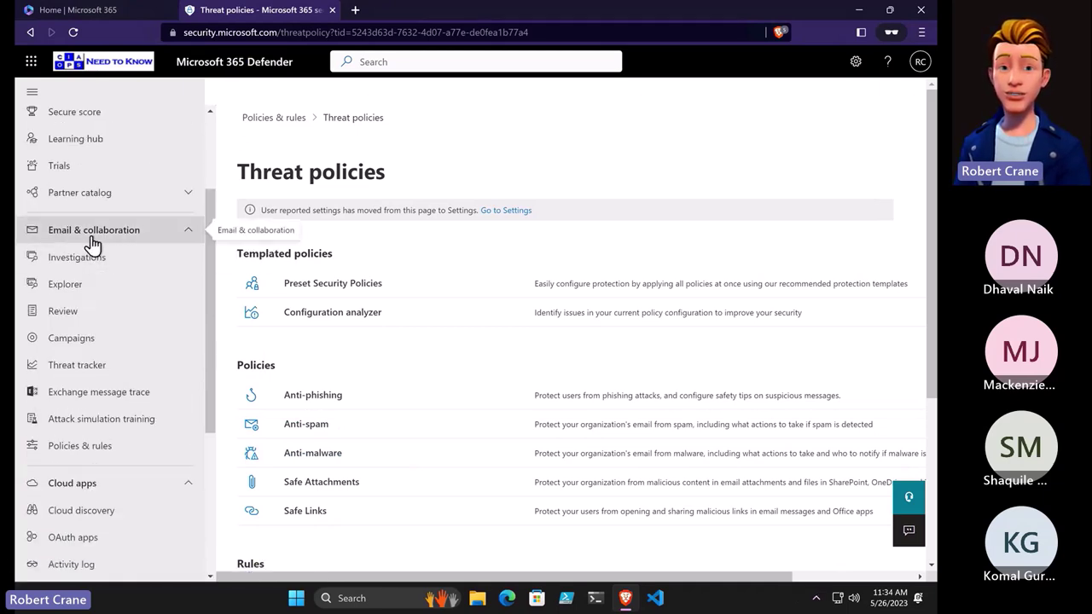
left_click(332, 287)
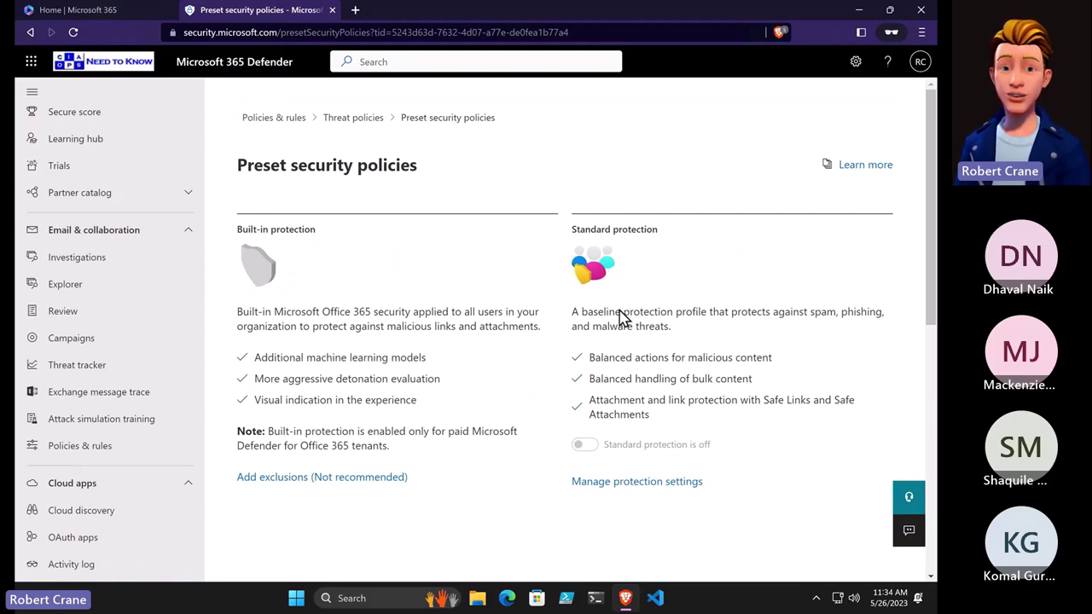
scroll(619, 308, "down", 4)
scroll(619, 308, "down", 2)
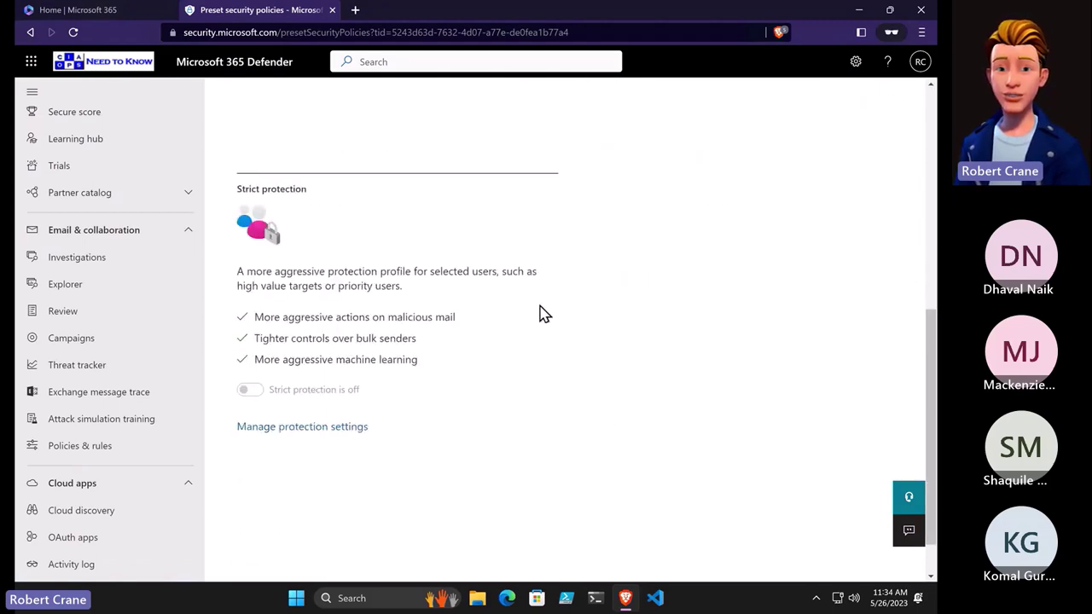
View the Strict protection settings wizard, cancel it without changes, and review the built-in and standard profiles again.
left_click(271, 429)
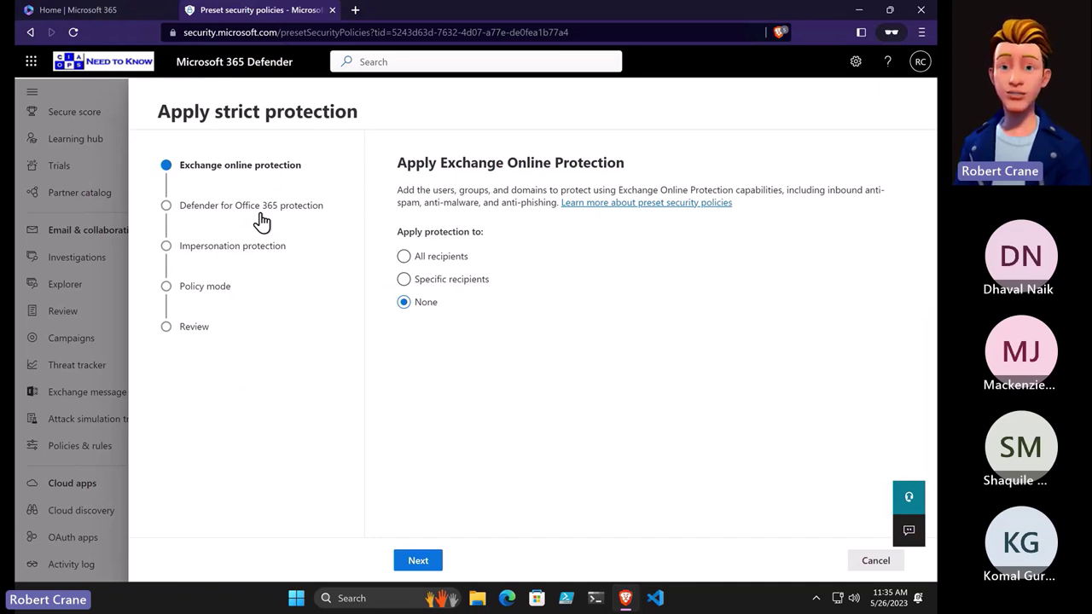
left_click(871, 561)
scroll(409, 417, "up", 4)
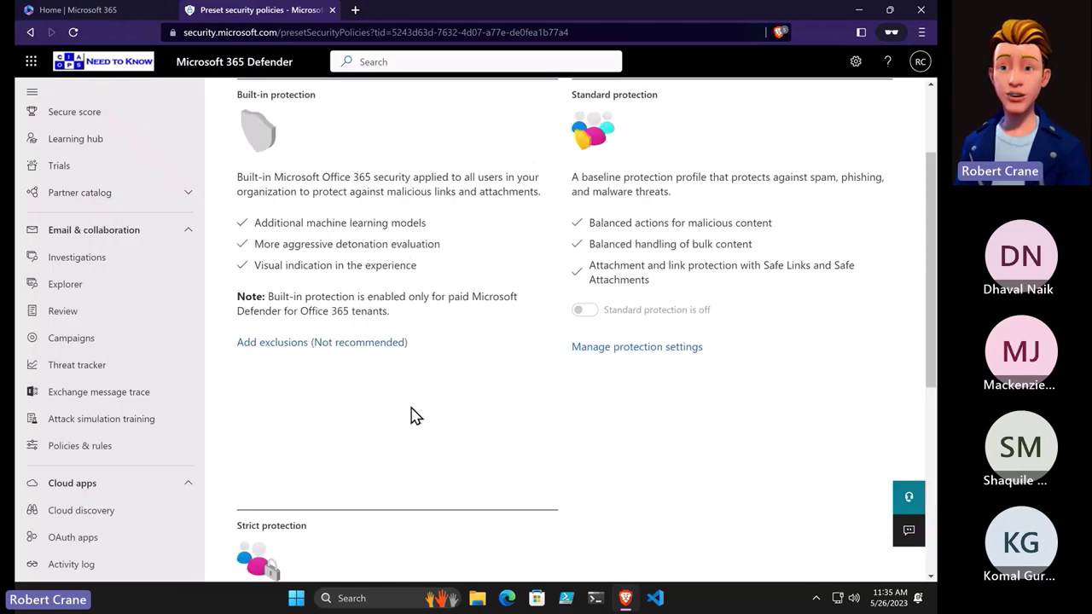
scroll(411, 416, "up", 1)
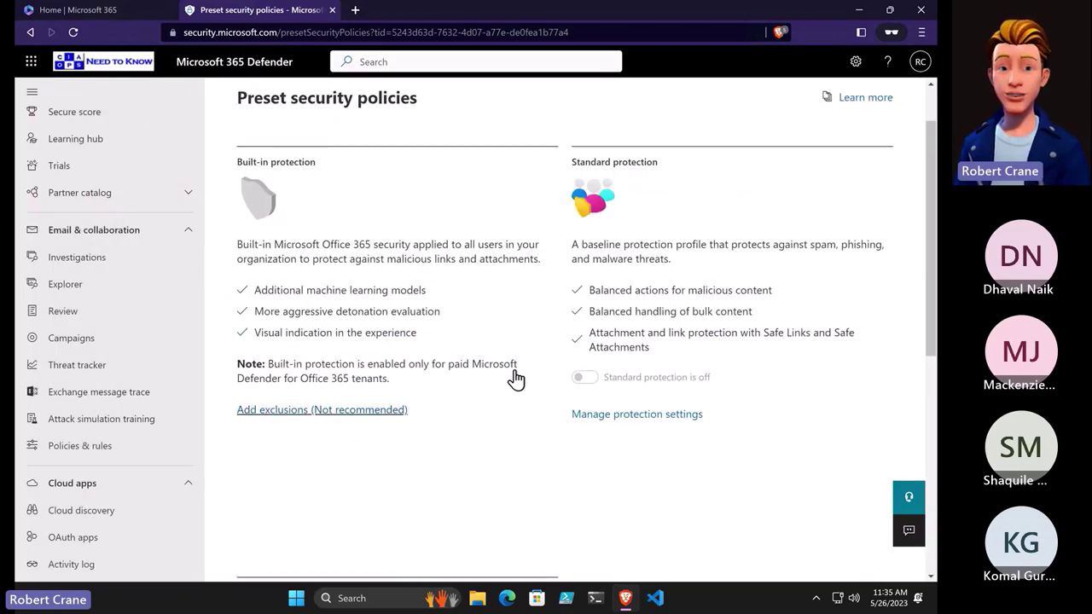
scroll(446, 213, "up", 1)
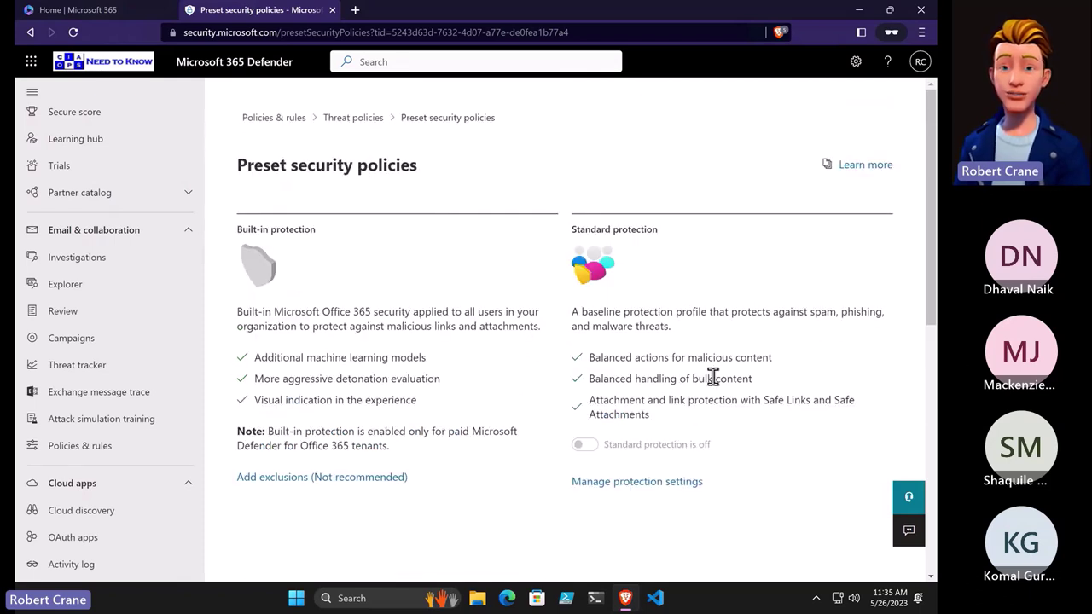
Return to Threat policies and examine the standard recommendations in the Configuration analyzer.
left_click(353, 120)
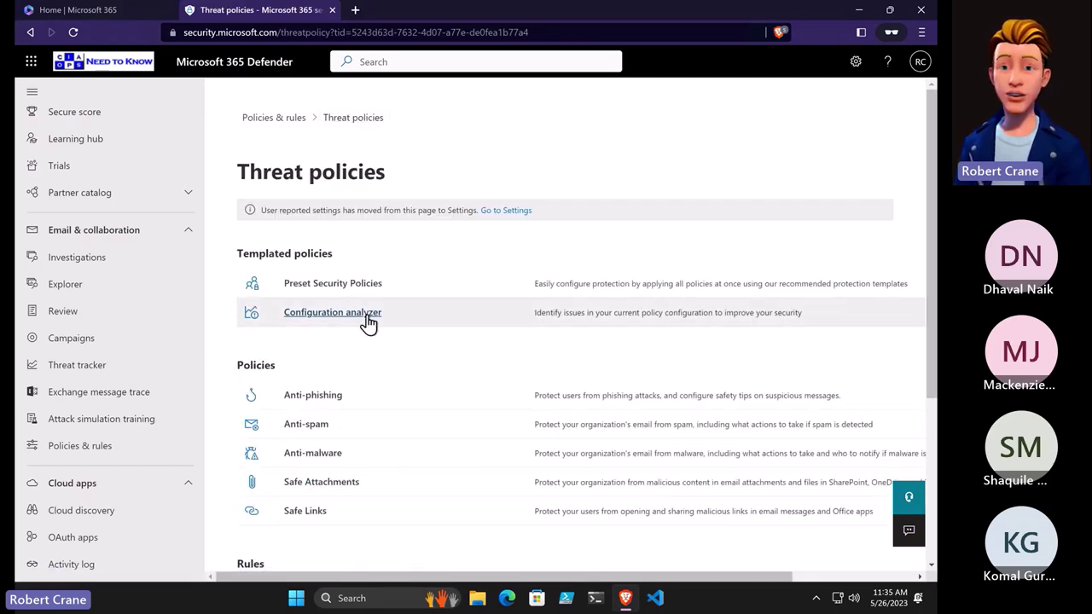
left_click(371, 317)
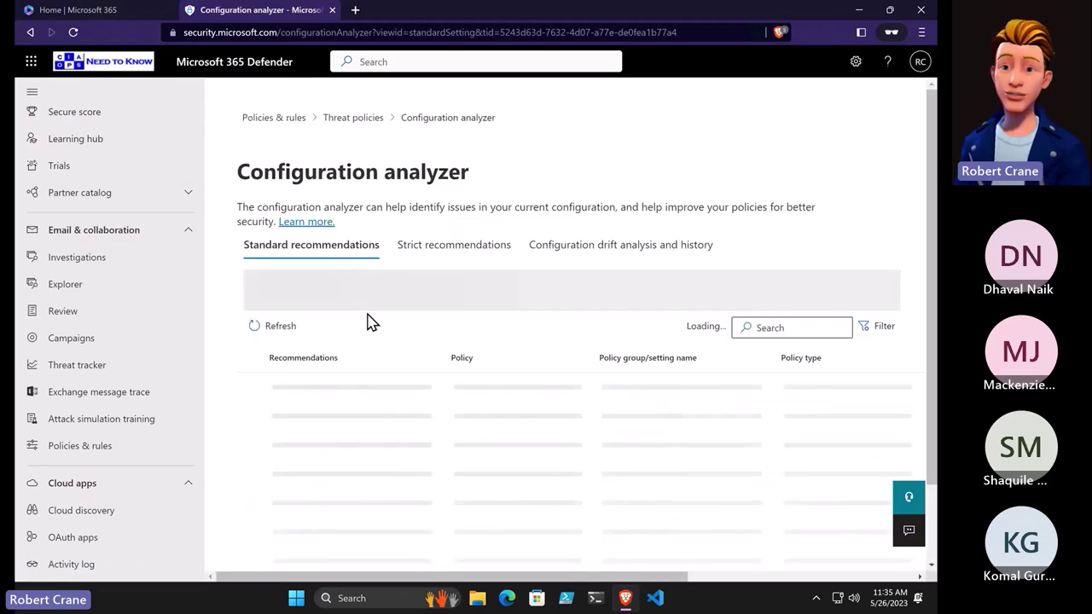
scroll(524, 317, "down", 1)
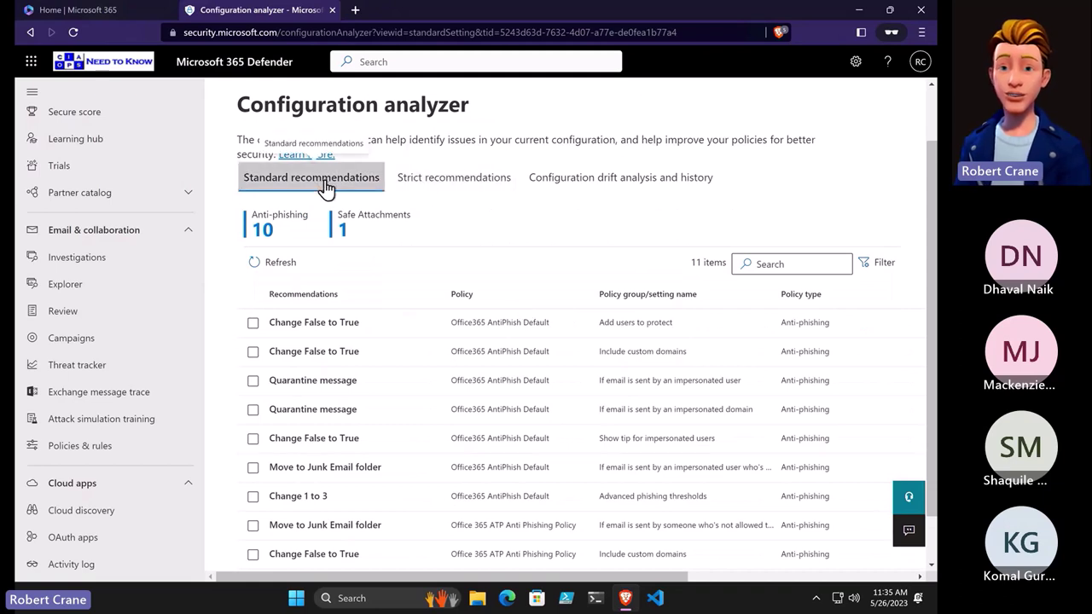
Show the strict recommendations and select the one for the spam detection action to examine its current configuration and status.
left_click(428, 177)
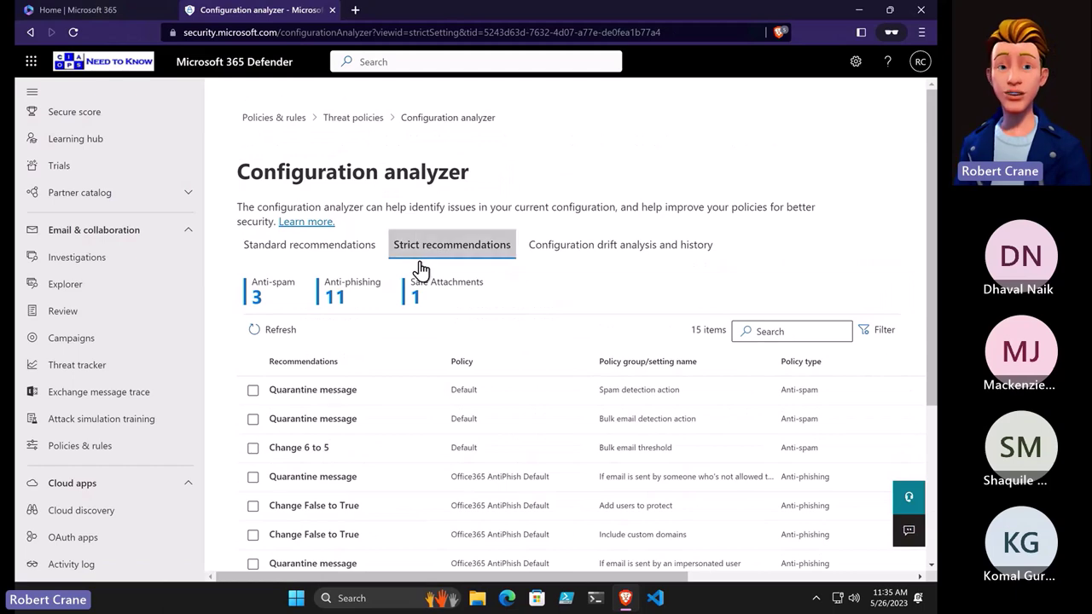
scroll(419, 268, "down", 2)
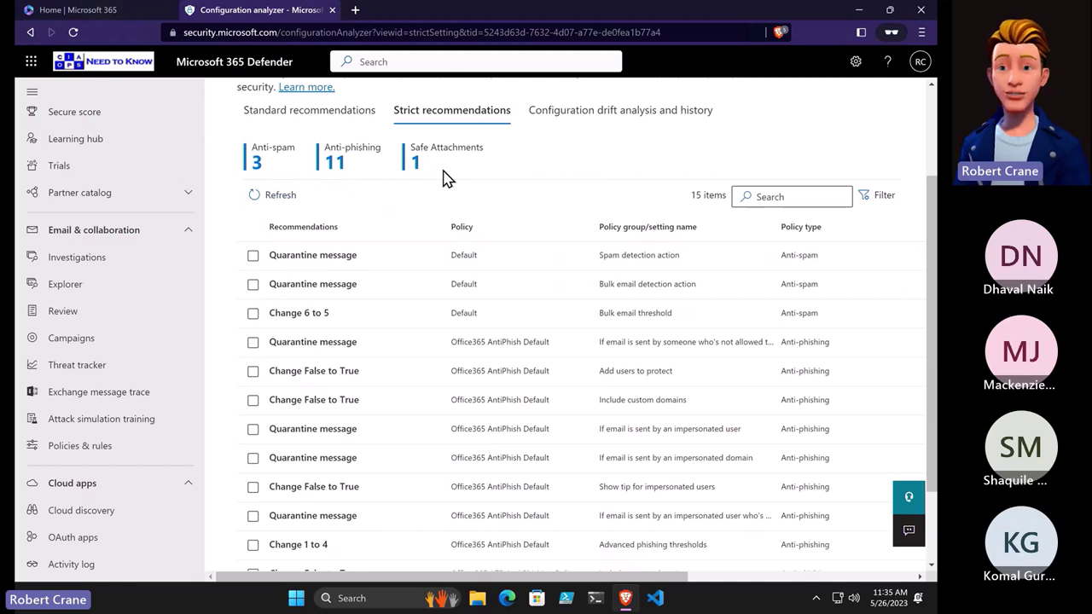
left_click(324, 254)
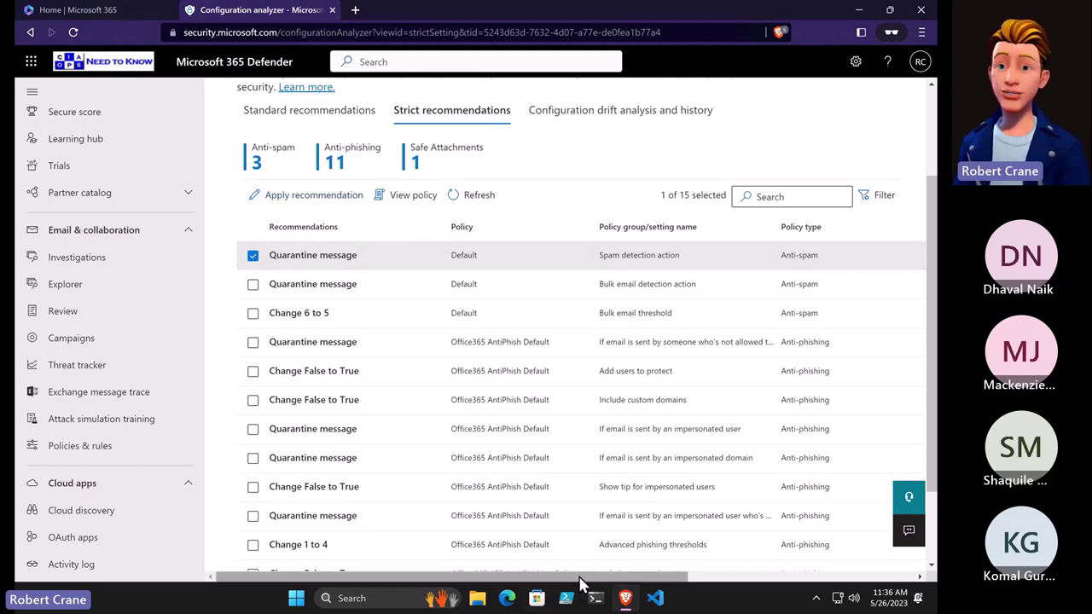
left_click_drag(623, 580, 912, 575)
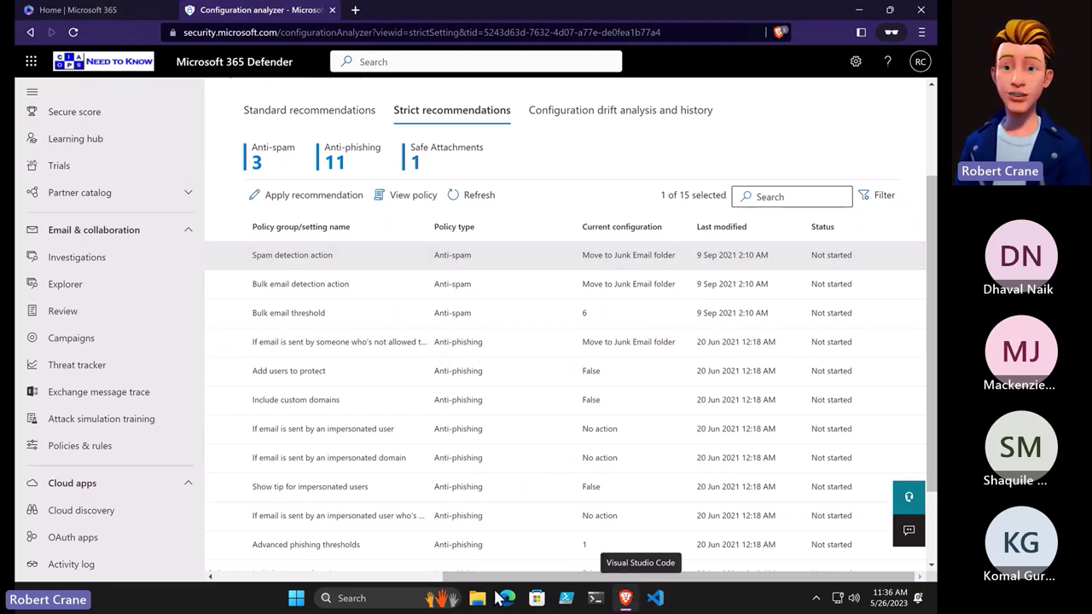
Look through the remaining strict recommendations and reselect the Quarantine message recommendation for the spam detection action.
scroll(254, 575, "down", 1)
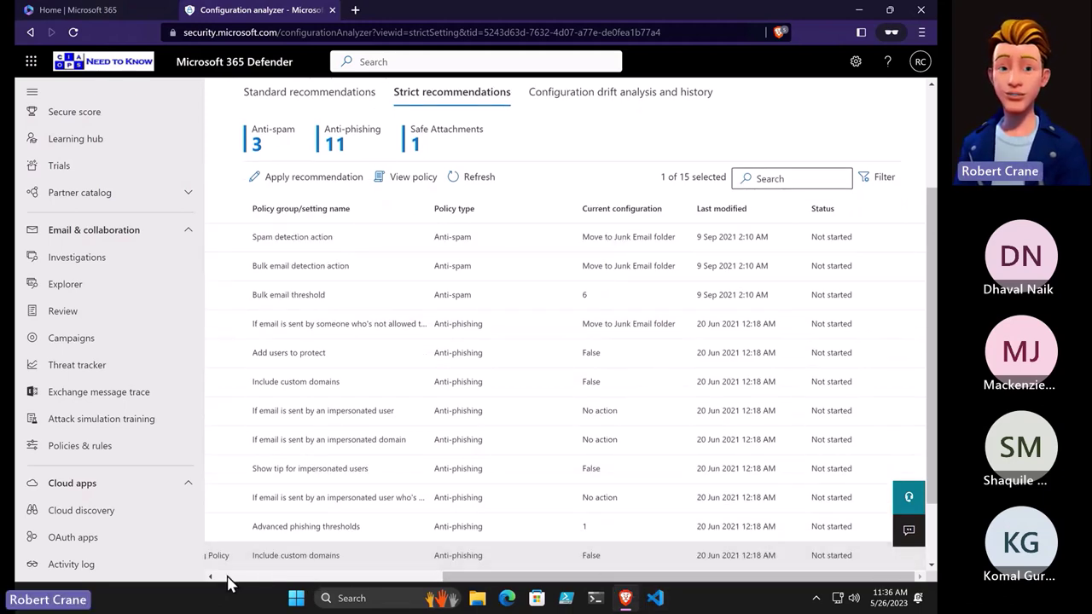
left_click(230, 578)
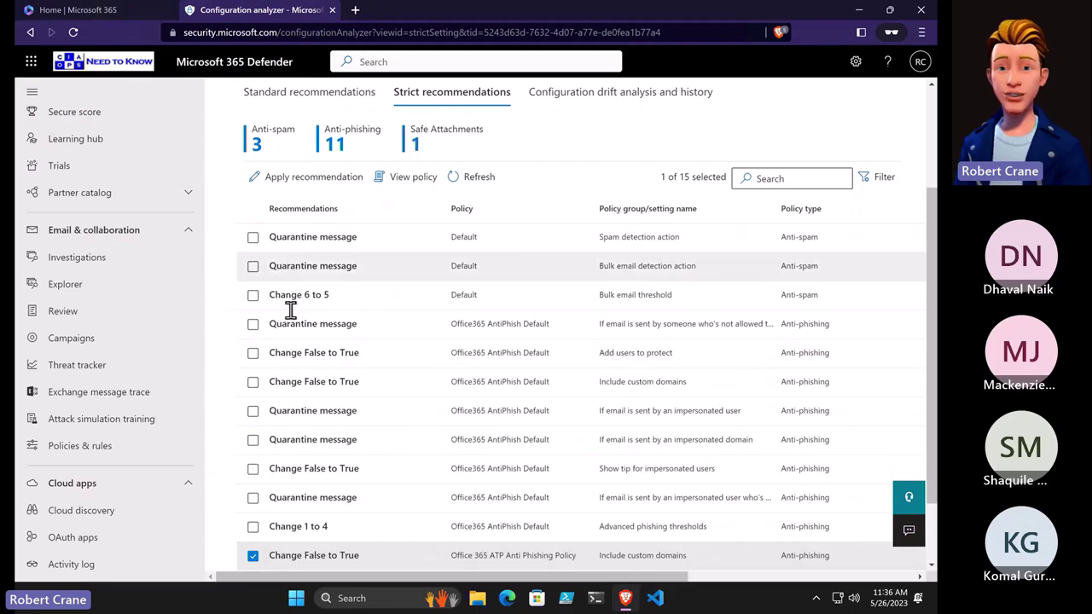
scroll(289, 315, "up", 2)
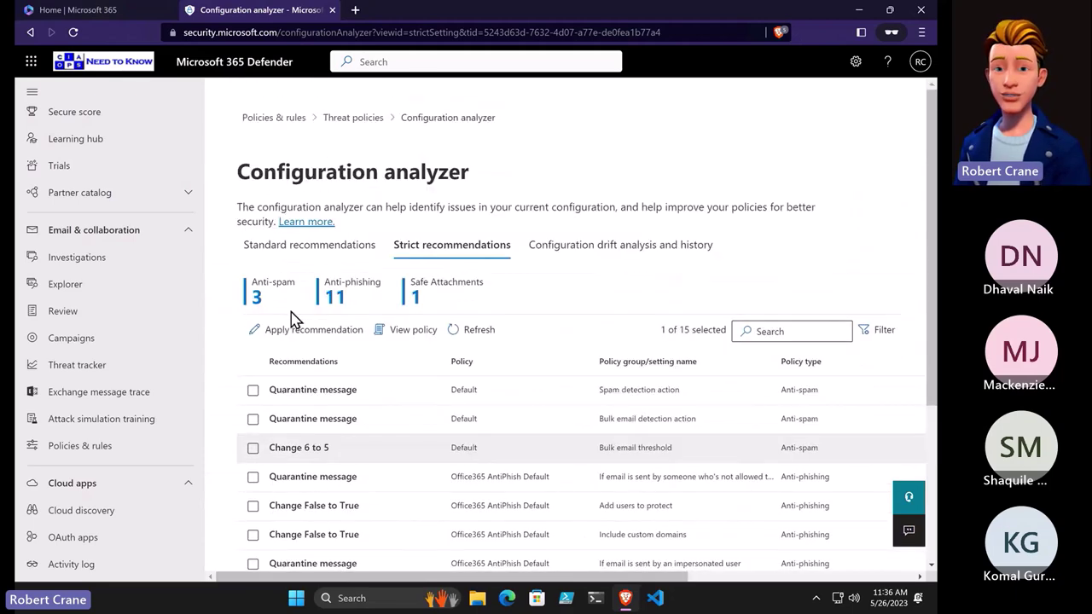
left_click(254, 393)
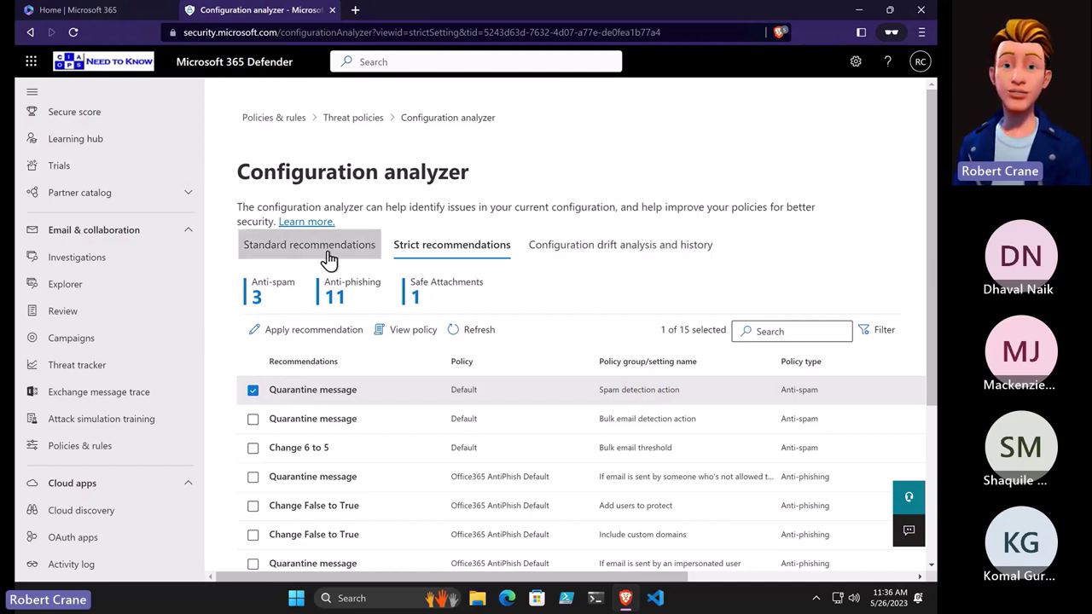
View the configuration drift analysis and history, and return to the Threat policies page.
left_click(585, 254)
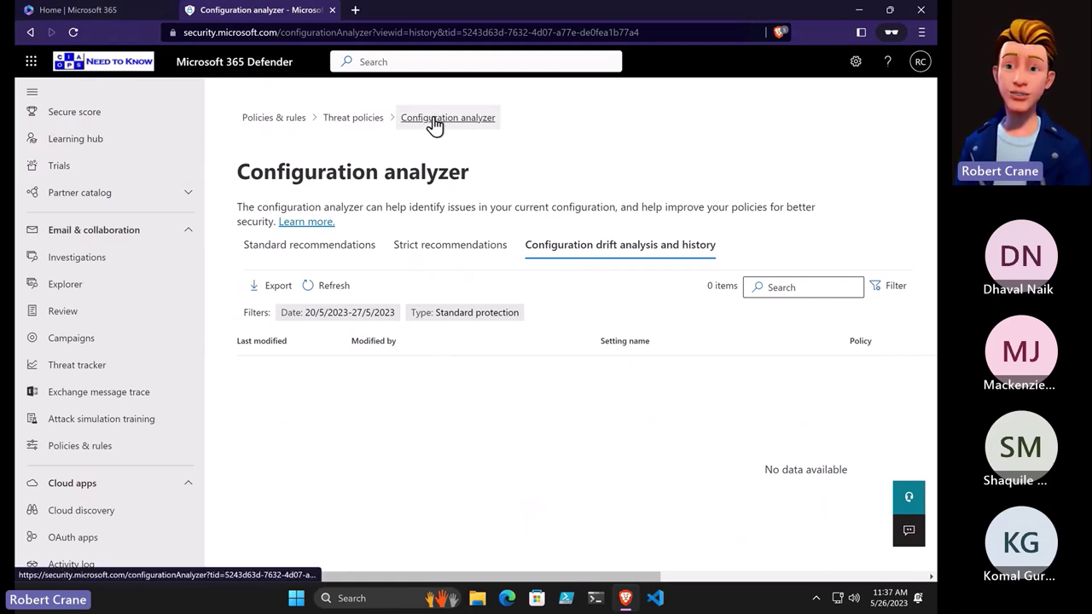
left_click(347, 121)
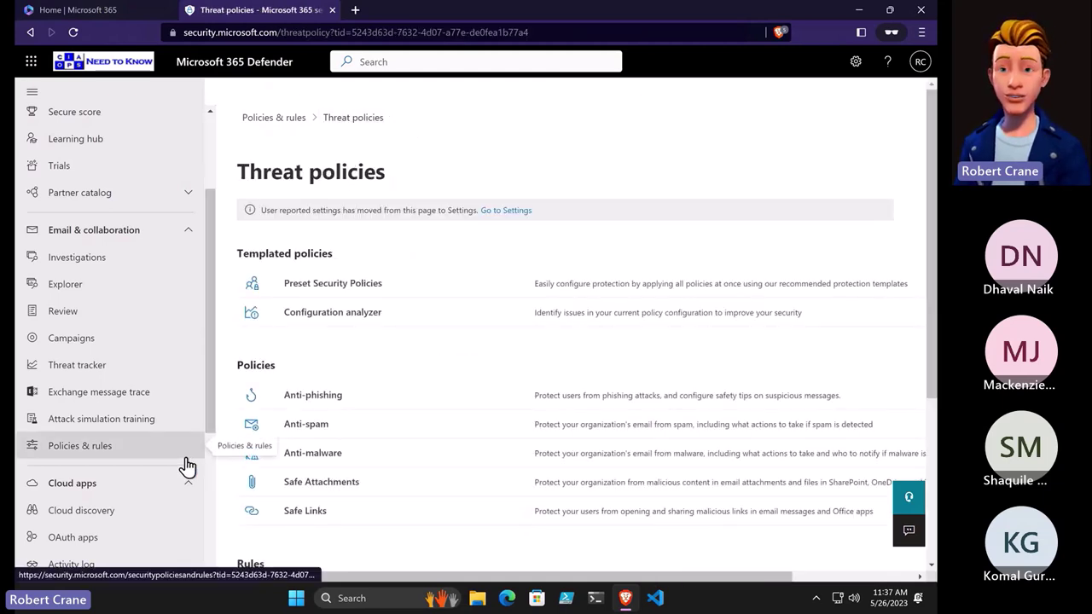
Go to Threat policies by way of Policies & rules and open the Anti-spam policies.
left_click(102, 454)
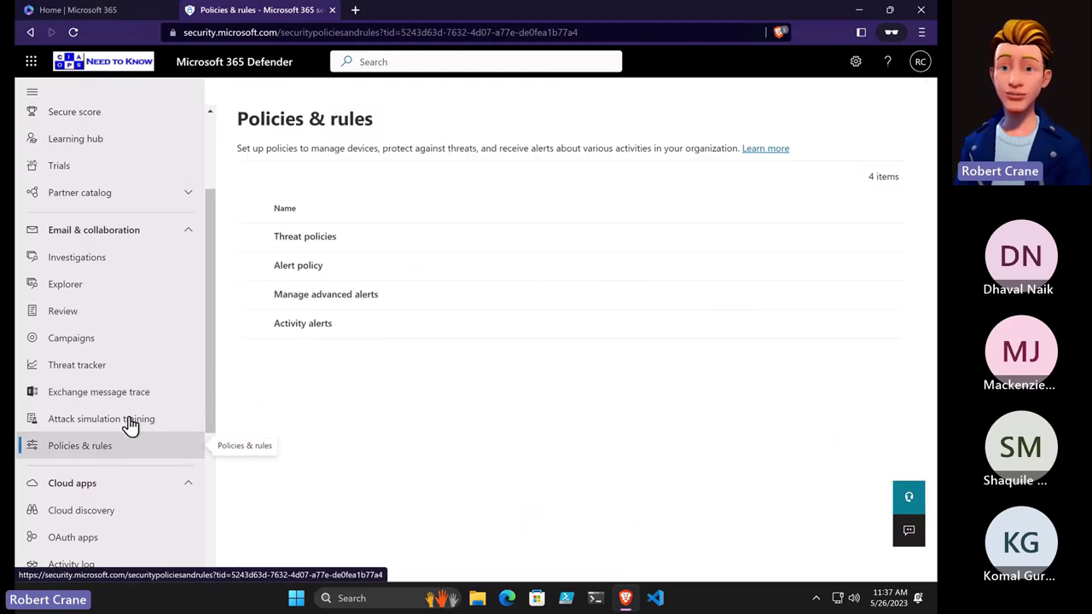
left_click(322, 243)
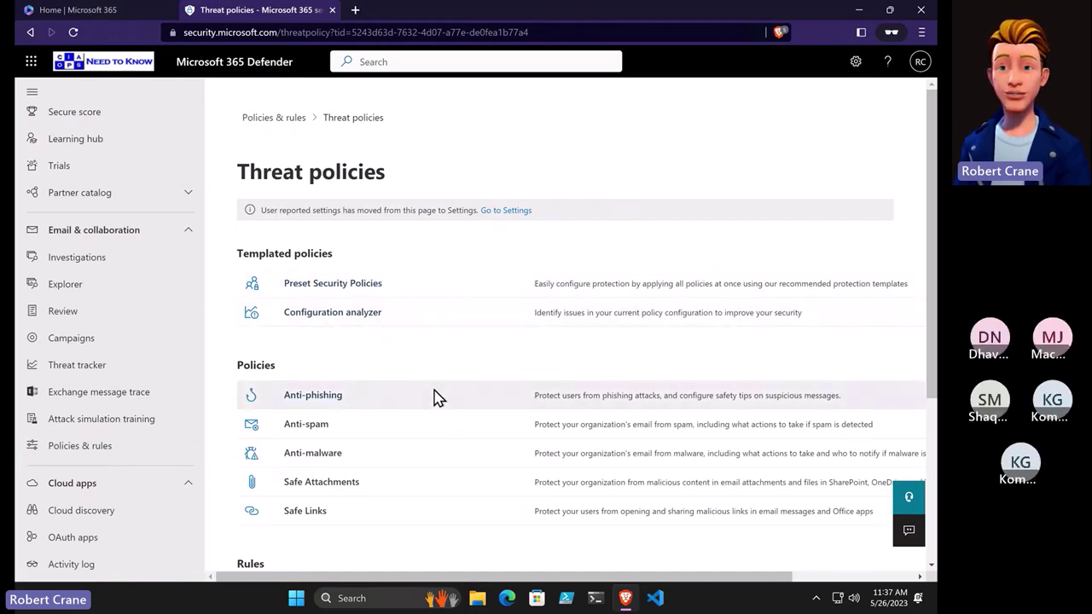
scroll(433, 397, "down", 2)
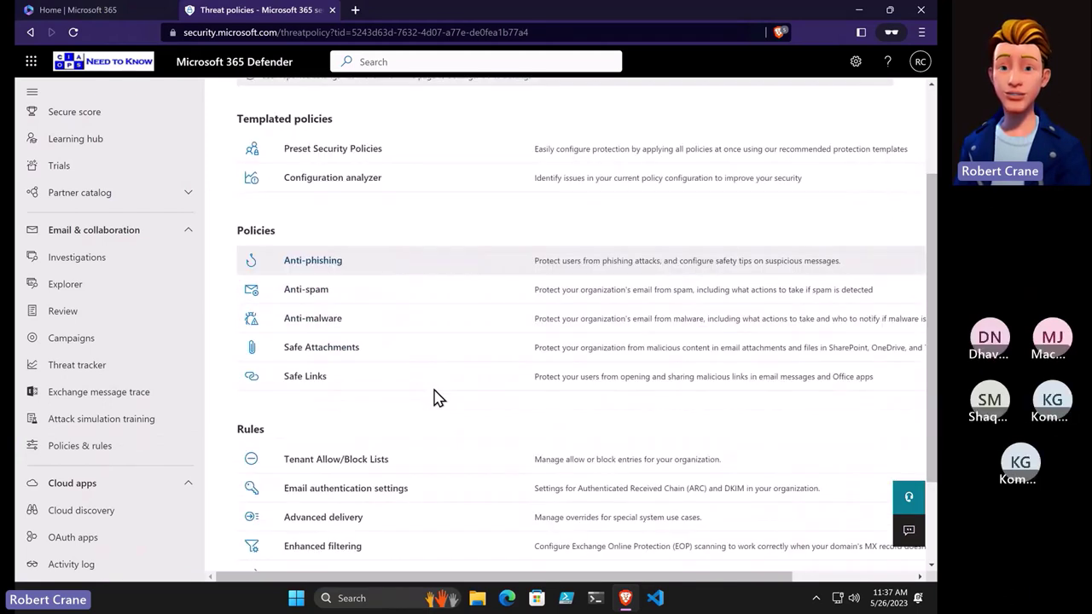
left_click(304, 290)
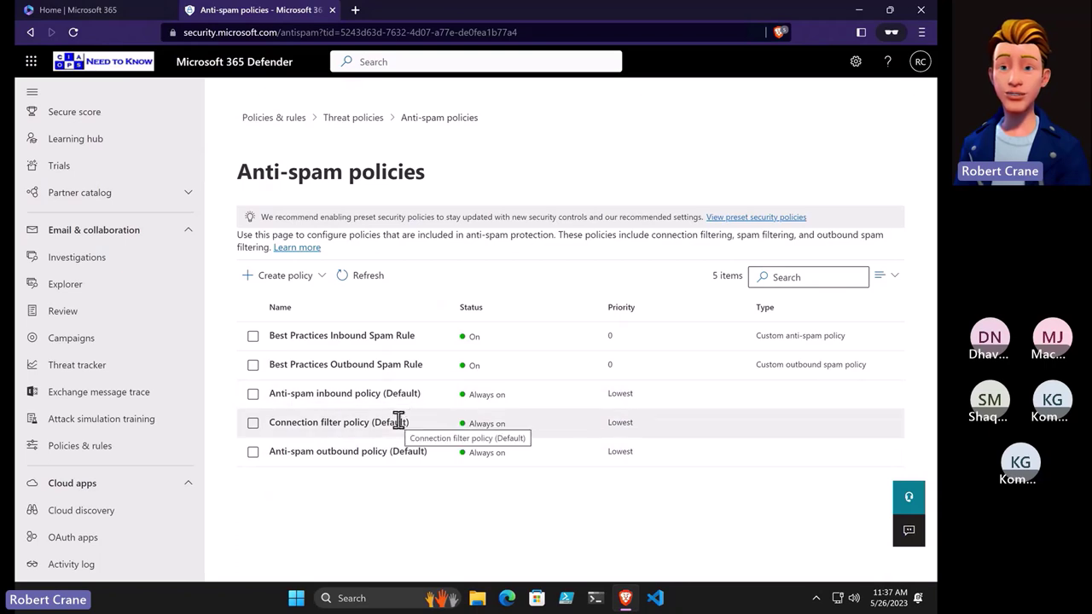
Review the settings of the default anti-spam inbound policy, close its details, and deselect it.
left_click(333, 393)
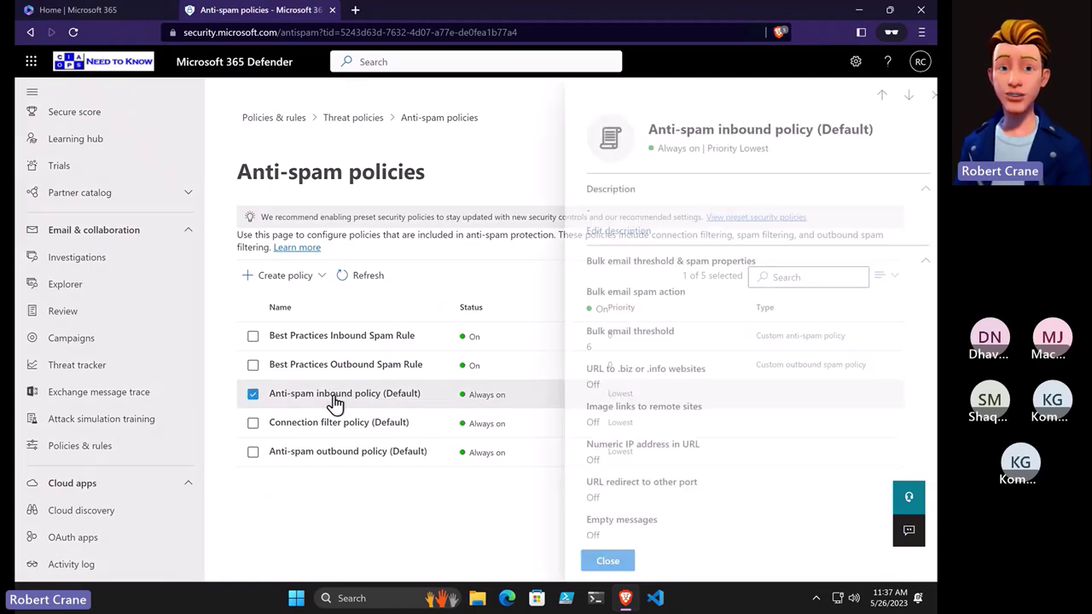
scroll(575, 332, "down", 7)
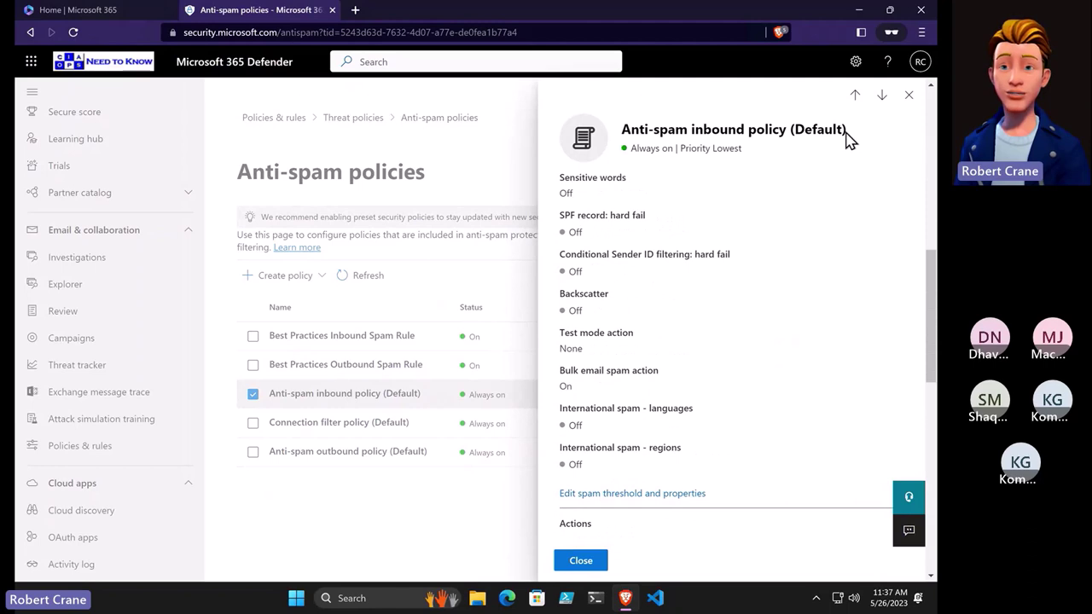
left_click(909, 95)
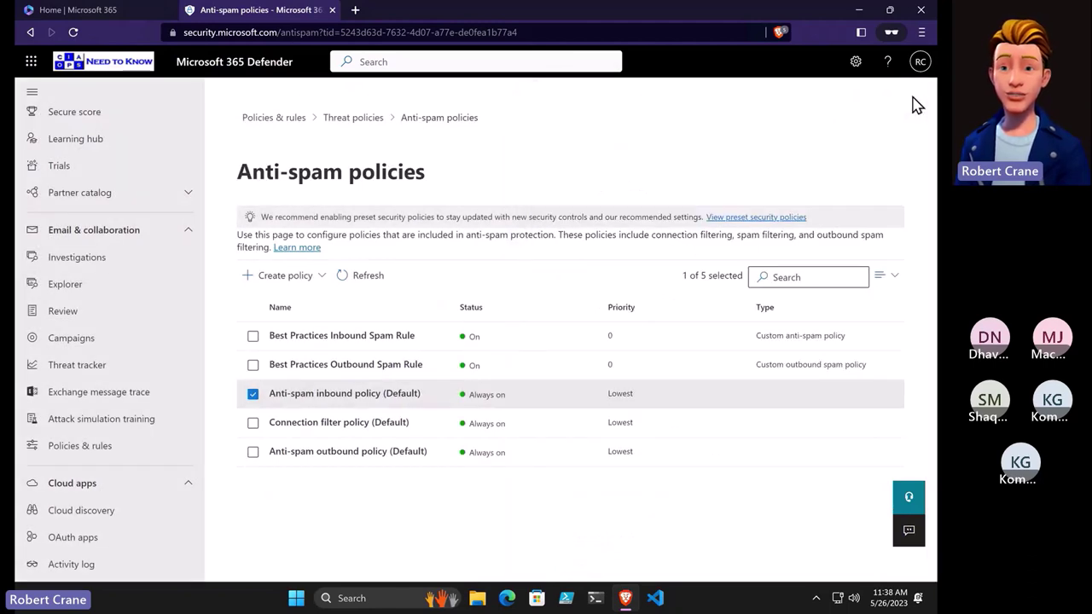
left_click(253, 395)
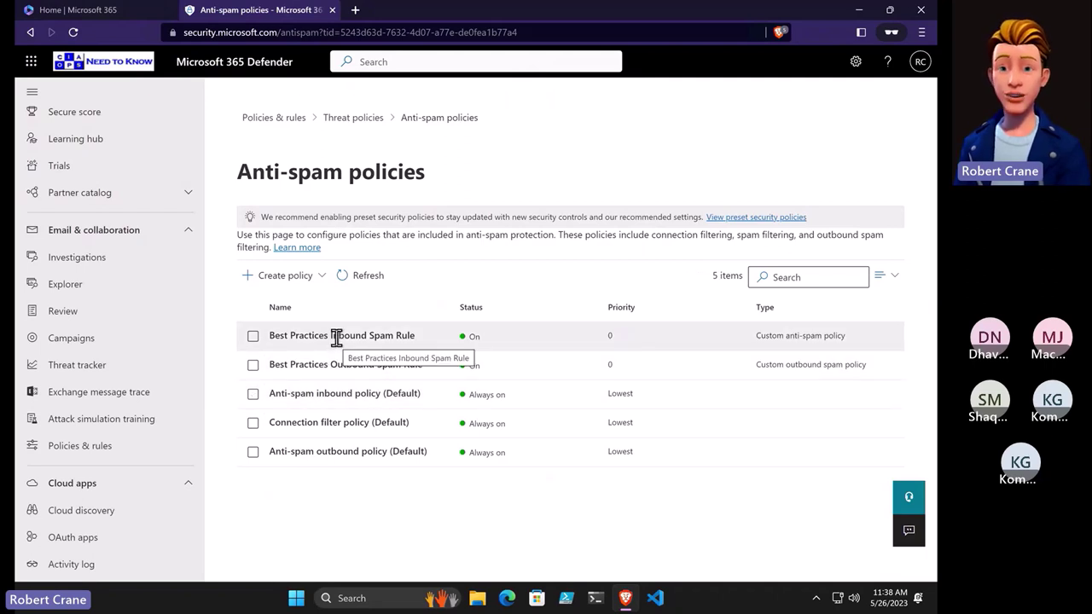
Open the Best Practices Inbound Spam Rule and review its recipient domains, bulk email threshold and spam properties.
left_click(336, 337)
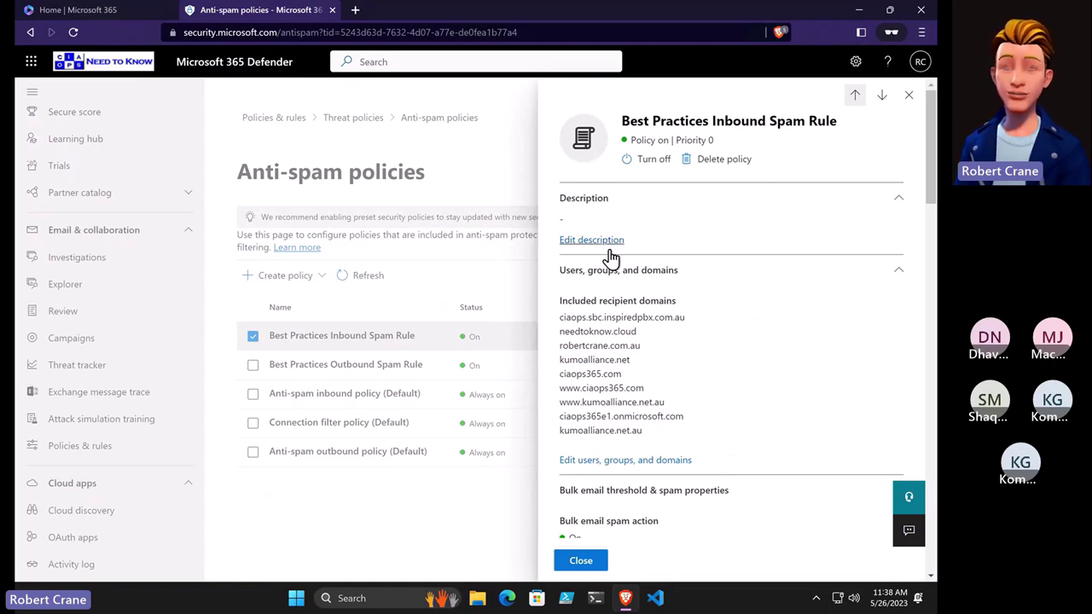
scroll(643, 362, "down", 2)
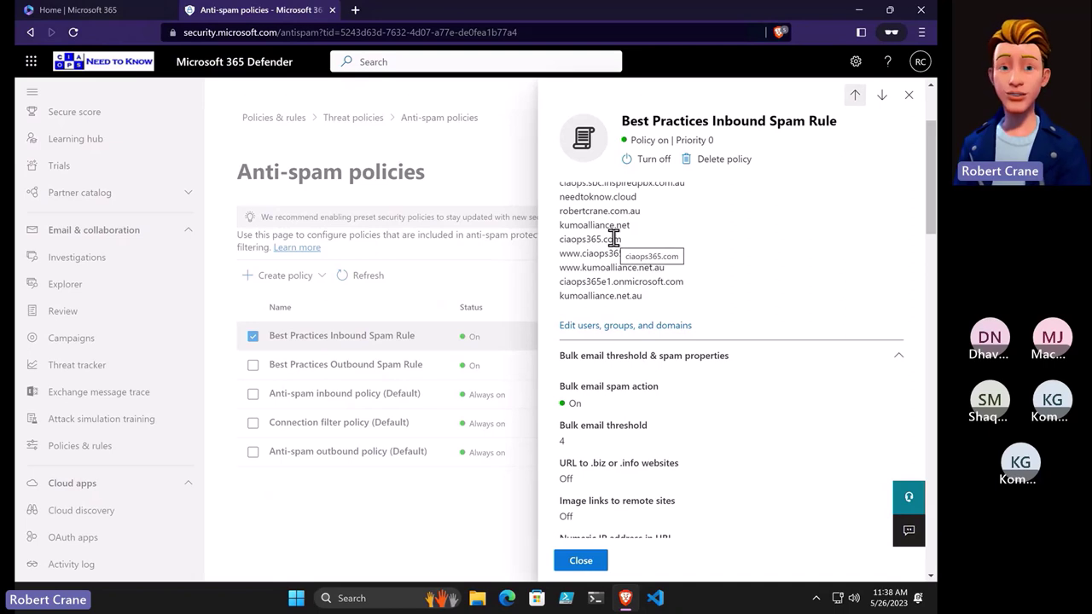
scroll(613, 239, "down", 3)
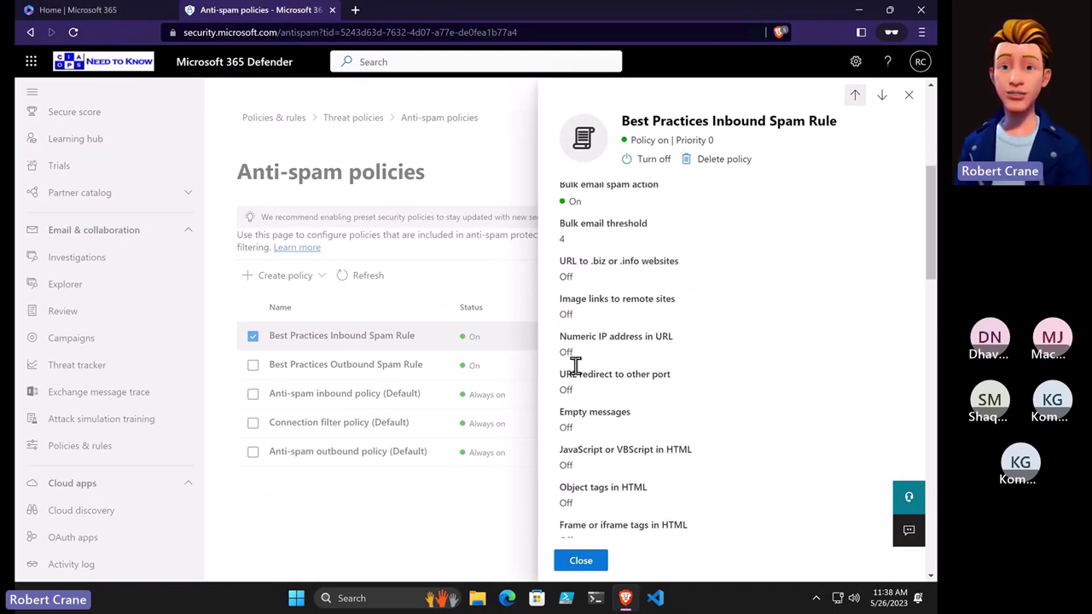
scroll(600, 466, "down", 3)
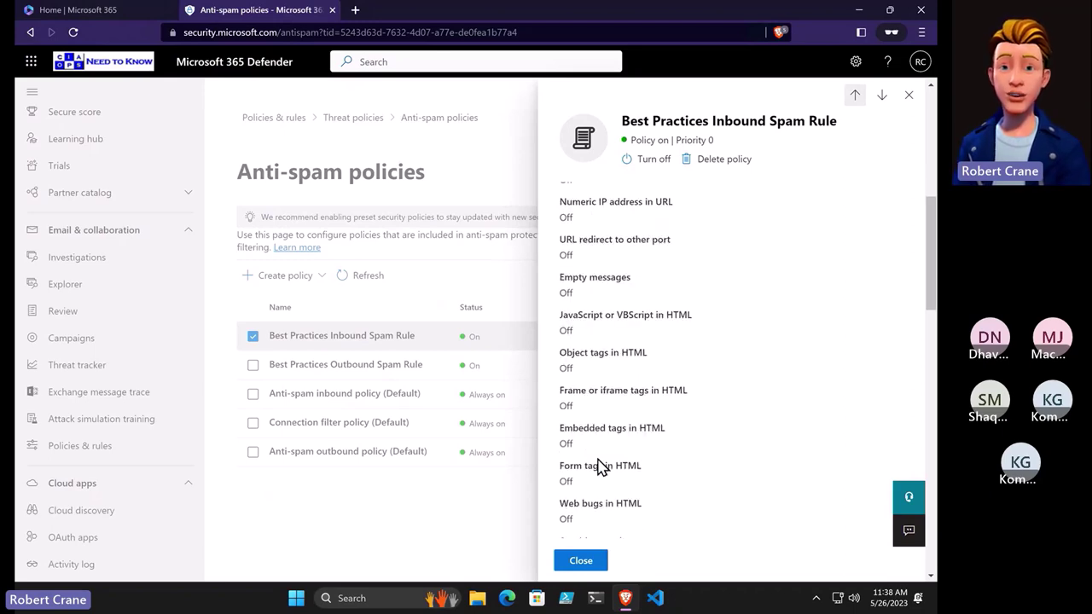
scroll(599, 466, "down", 5)
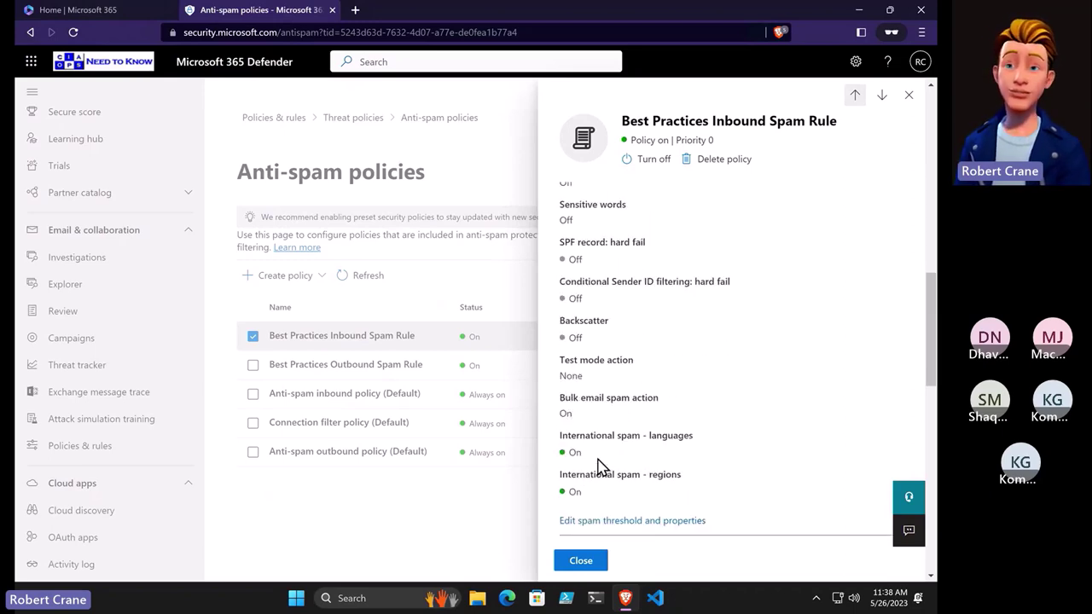
Examine the country list and SPF record hard fail options in the inbound rule's spam threshold and properties, and leave without saving.
left_click(599, 466)
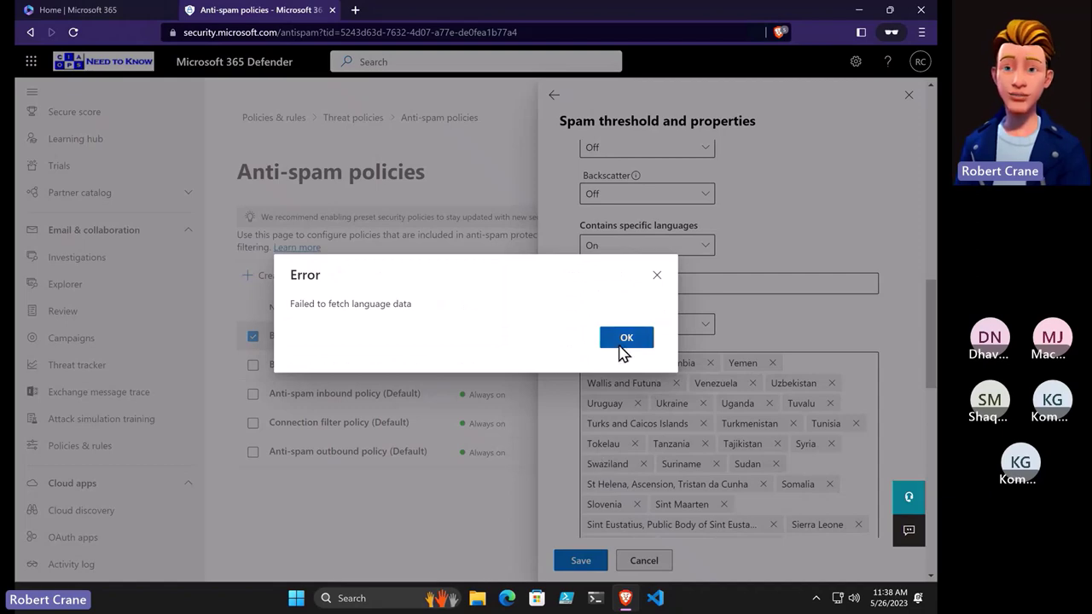
left_click(621, 345)
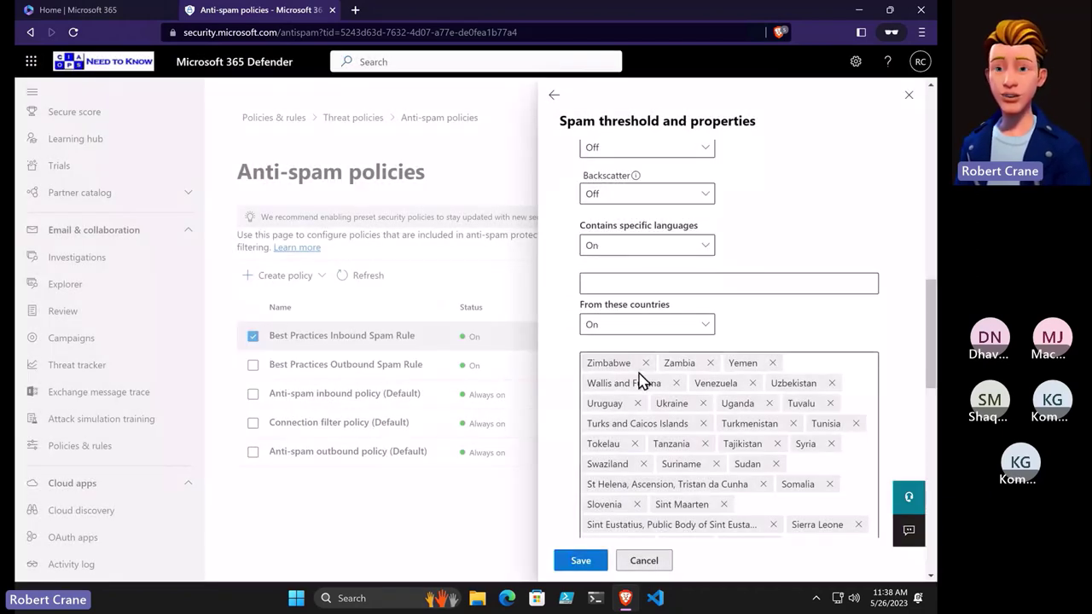
scroll(641, 381, "down", 5)
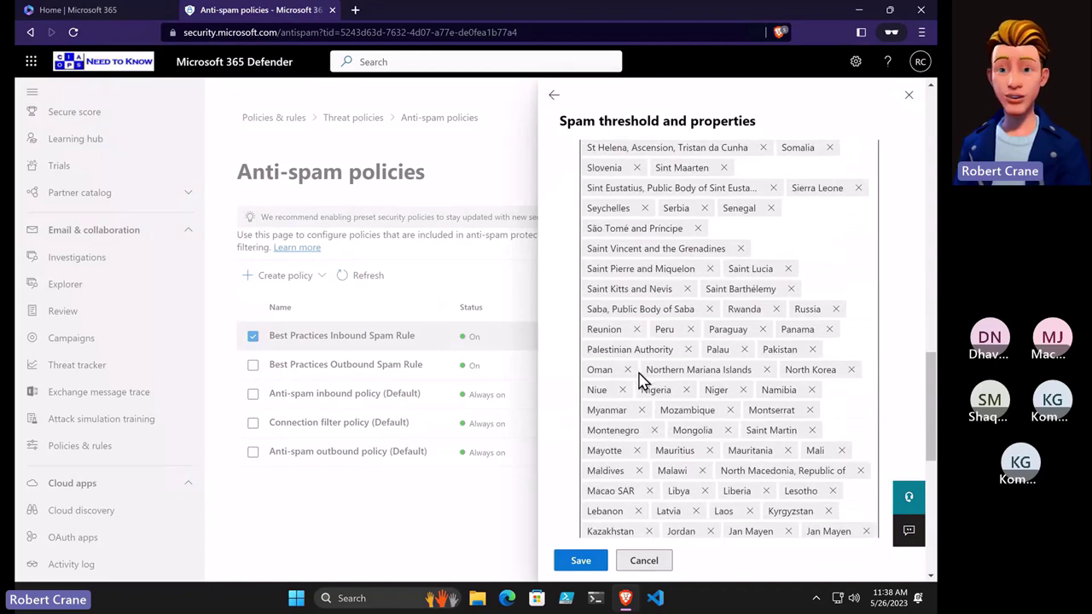
scroll(642, 382, "down", 3)
scroll(641, 381, "up", 10)
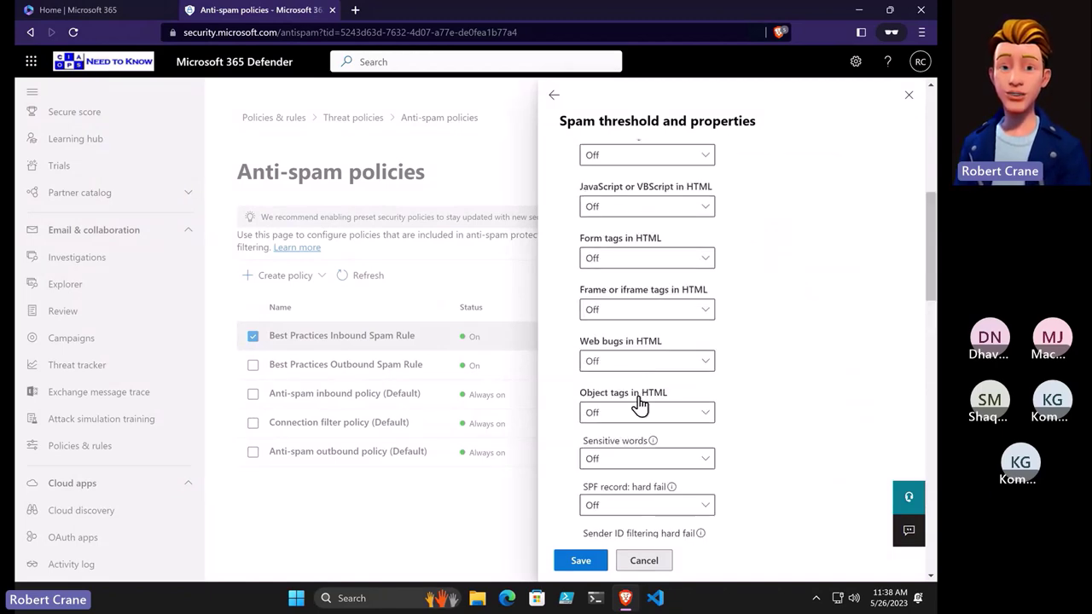
scroll(657, 442, "down", 1)
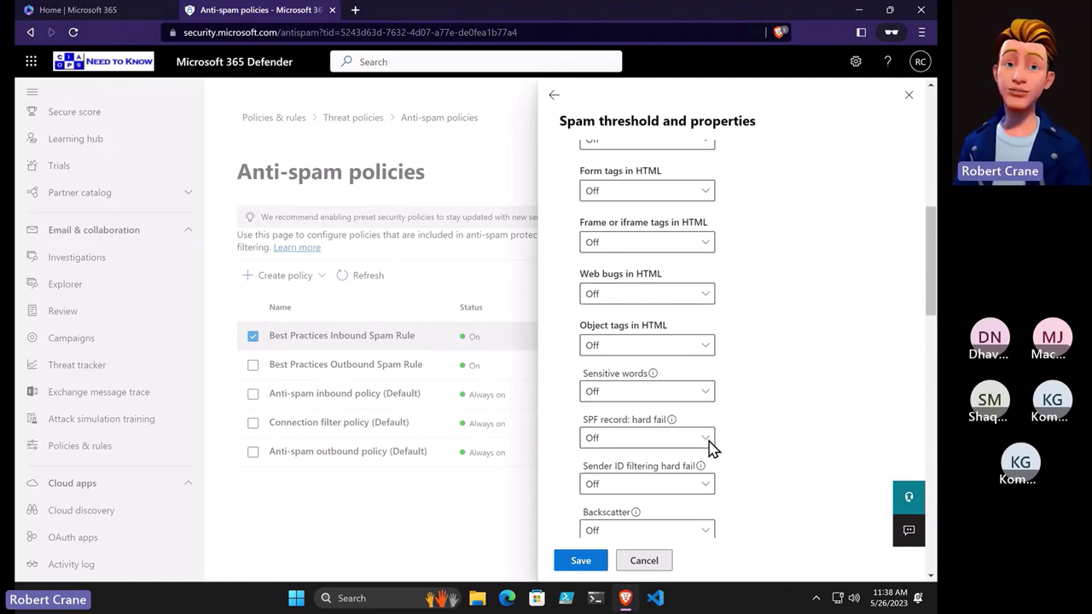
scroll(704, 443, "down", 1)
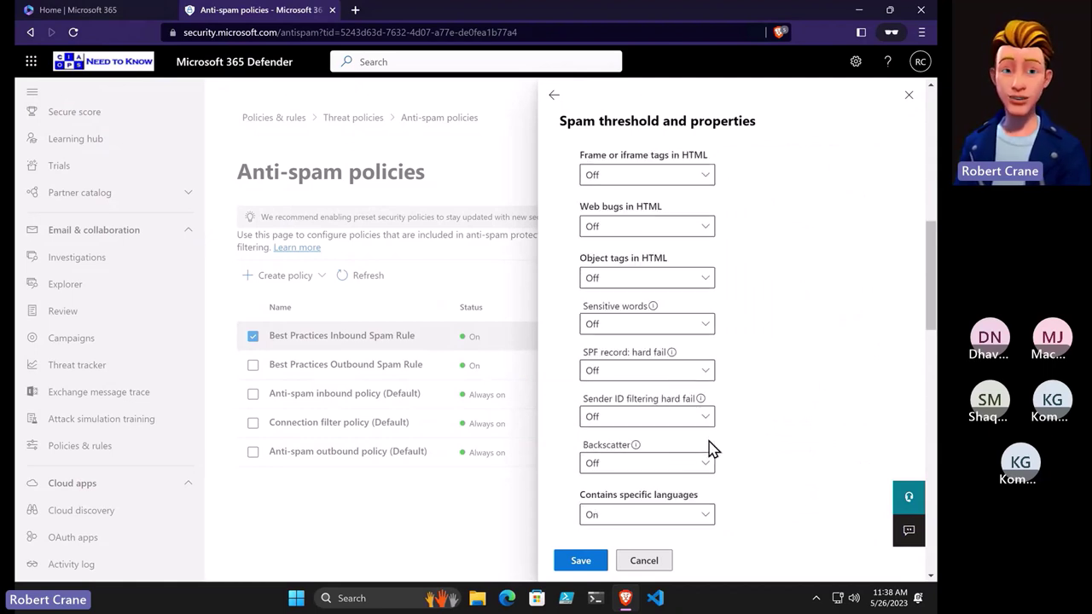
left_click(706, 373)
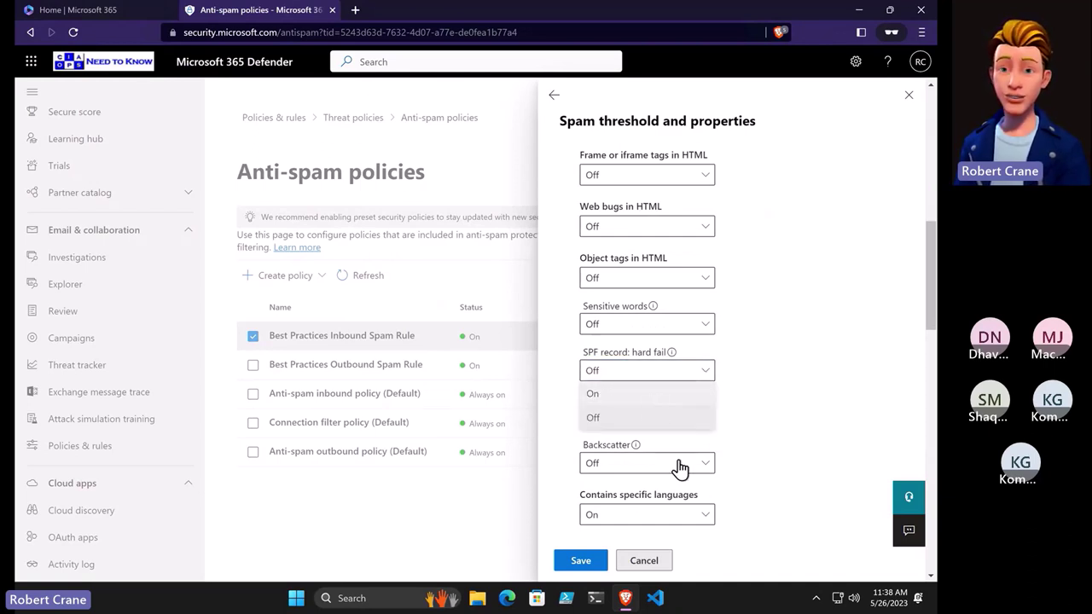
left_click(644, 561)
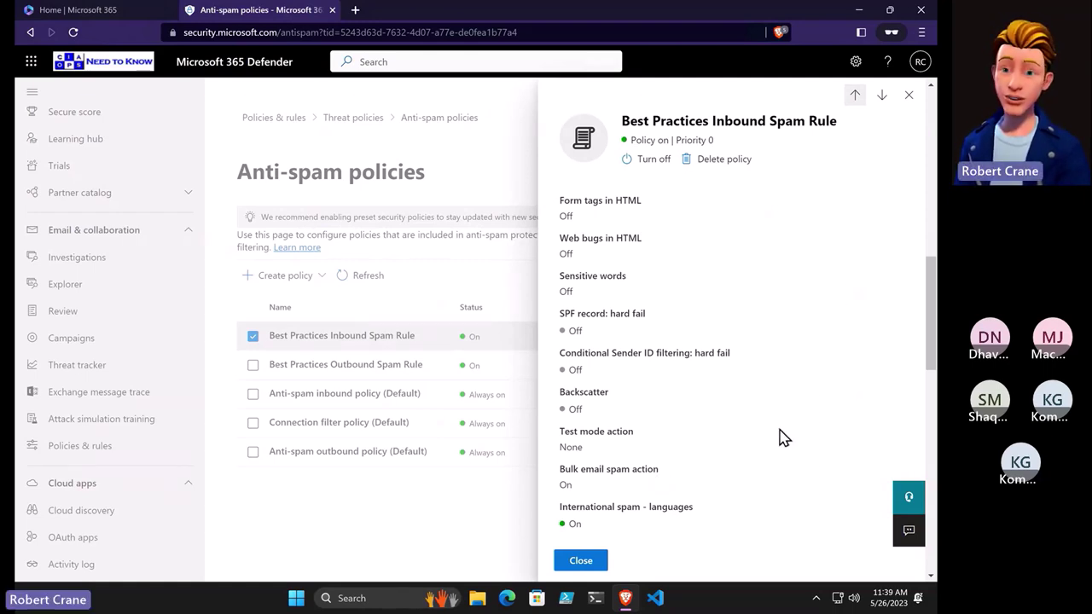
Review the inbound rule's remaining settings through its allowed and blocked senders and domains, and close its details.
left_click(932, 454)
left_click_drag(931, 454, 908, 564)
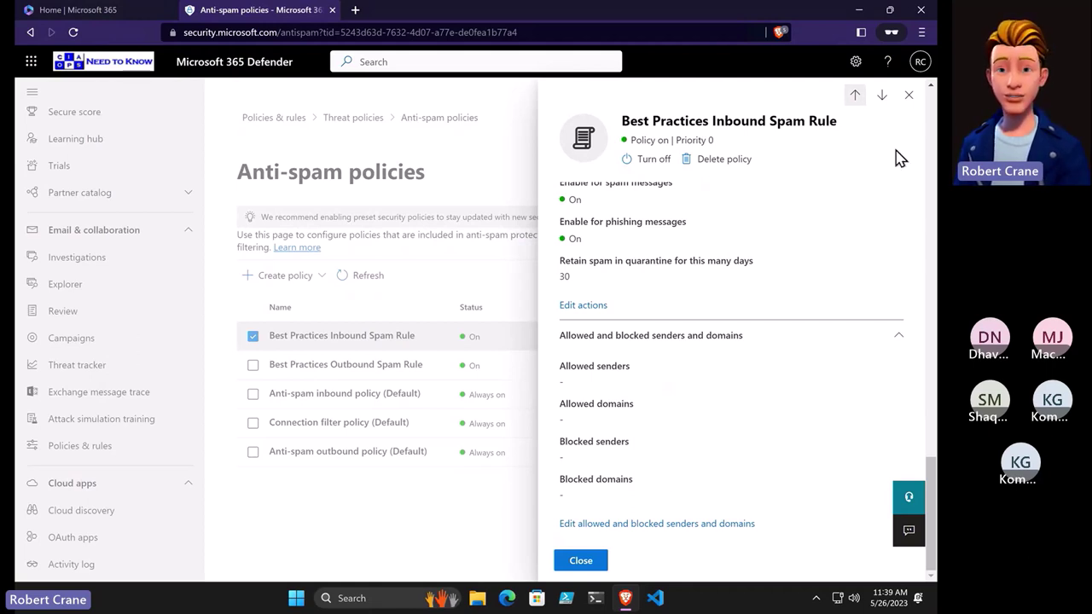
left_click(910, 97)
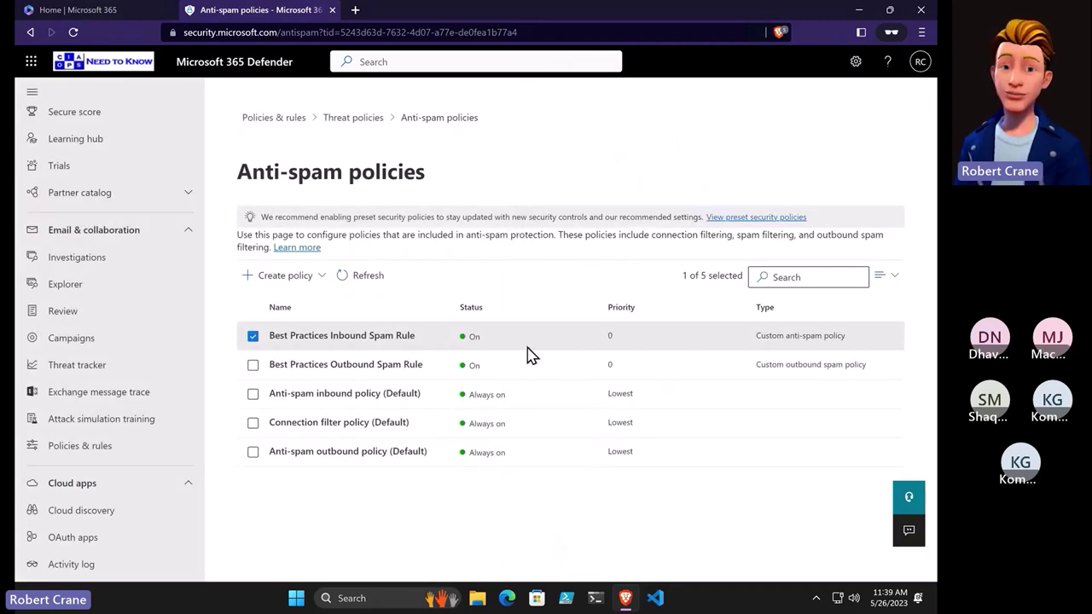
Open the Best Practices Outbound Spam Rule and review its protection settings and notification recipients without saving.
left_click(365, 369)
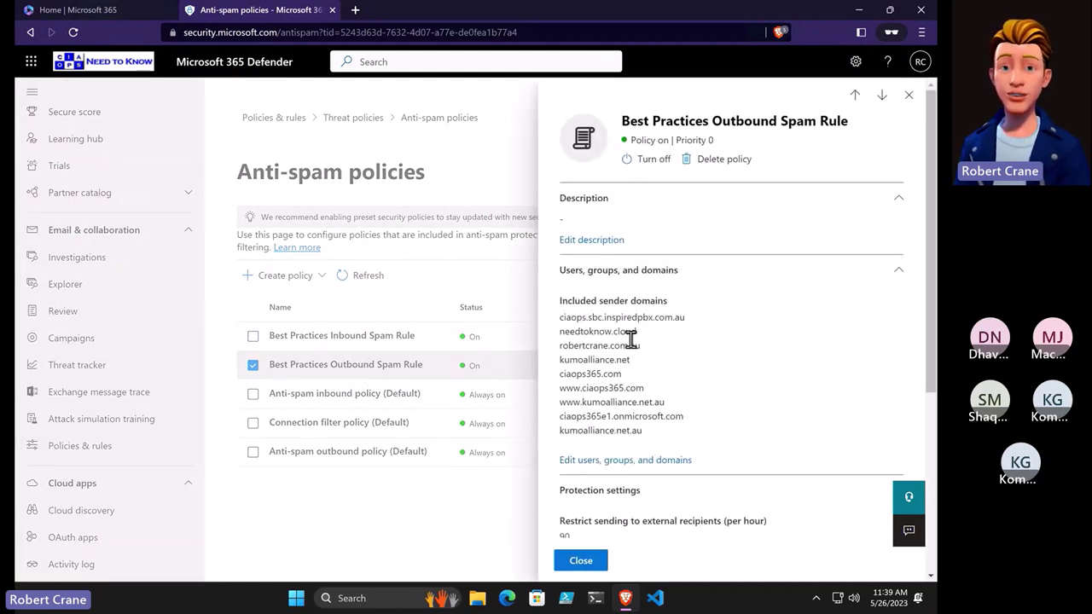
scroll(631, 340, "down", 3)
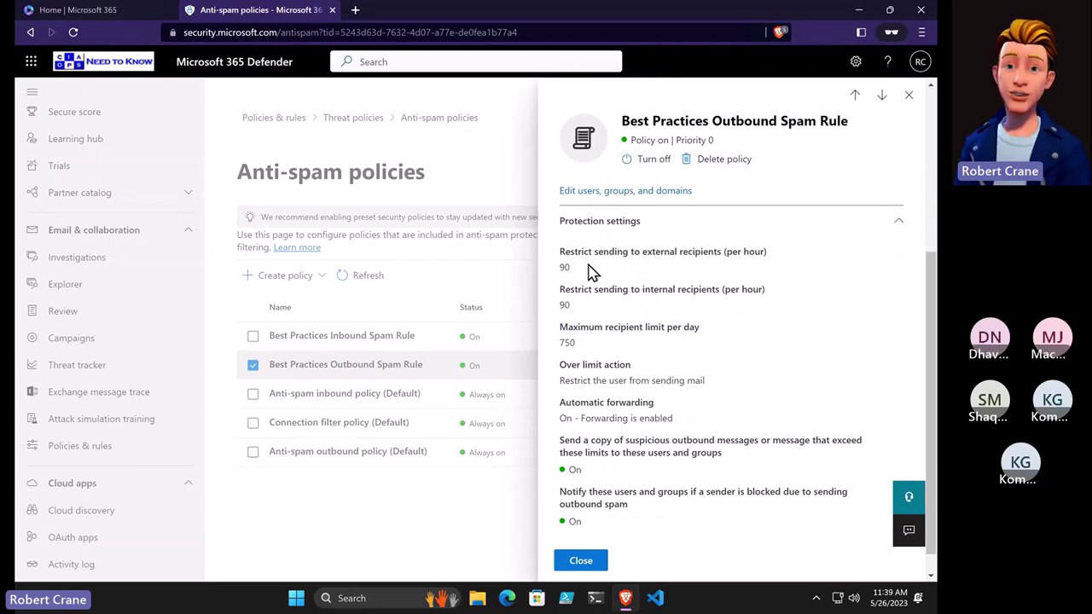
scroll(587, 271, "down", 1)
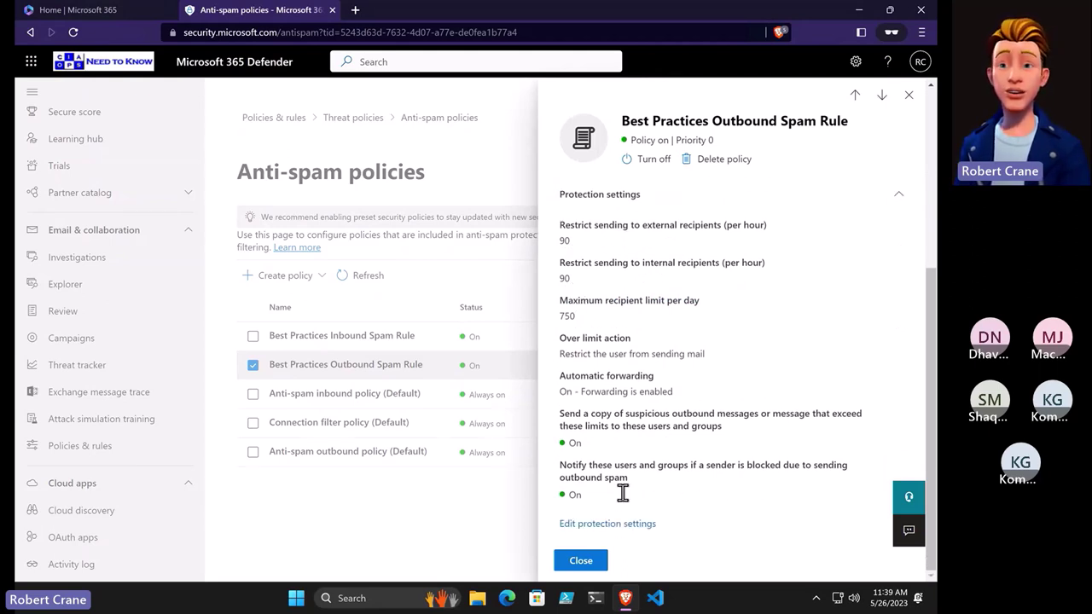
left_click(611, 524)
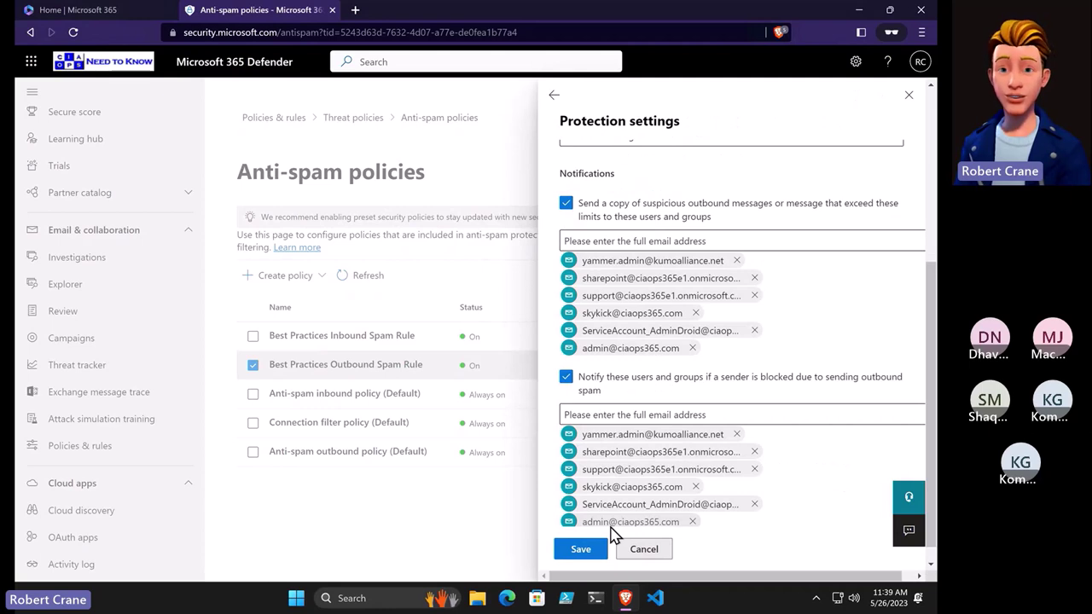
scroll(675, 373, "down", 1)
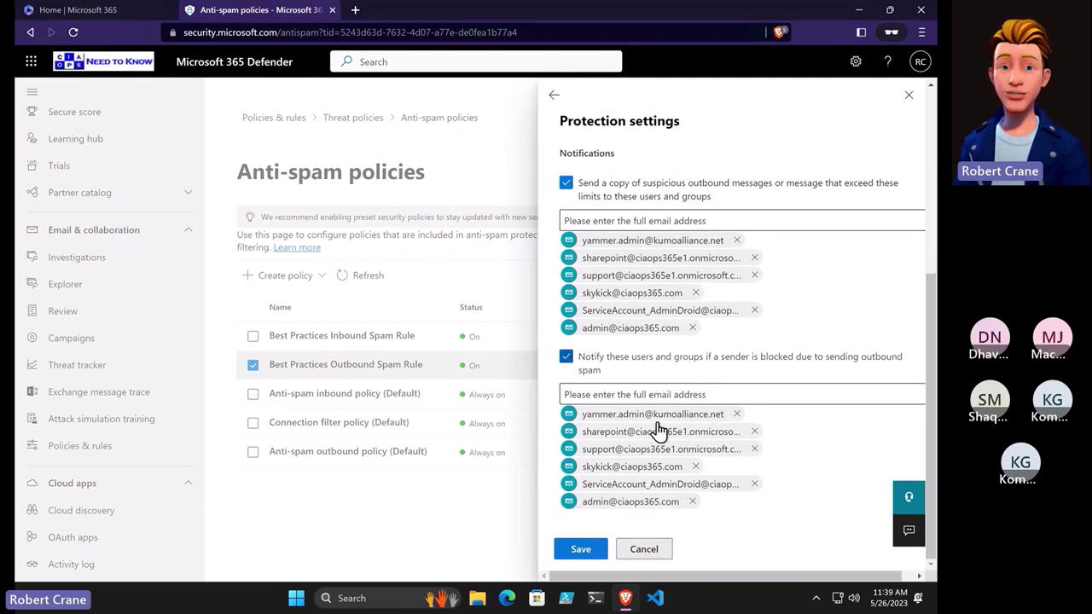
left_click(642, 556)
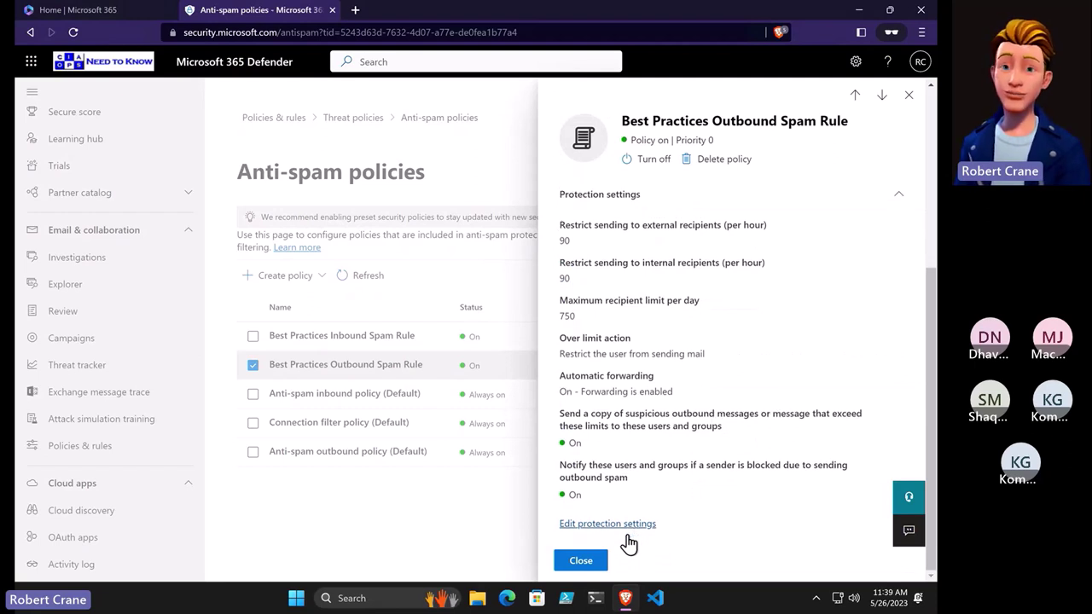
Reopen the outbound rule's protection settings and examine the message limits and the restriction options for users who reach them.
left_click(630, 536)
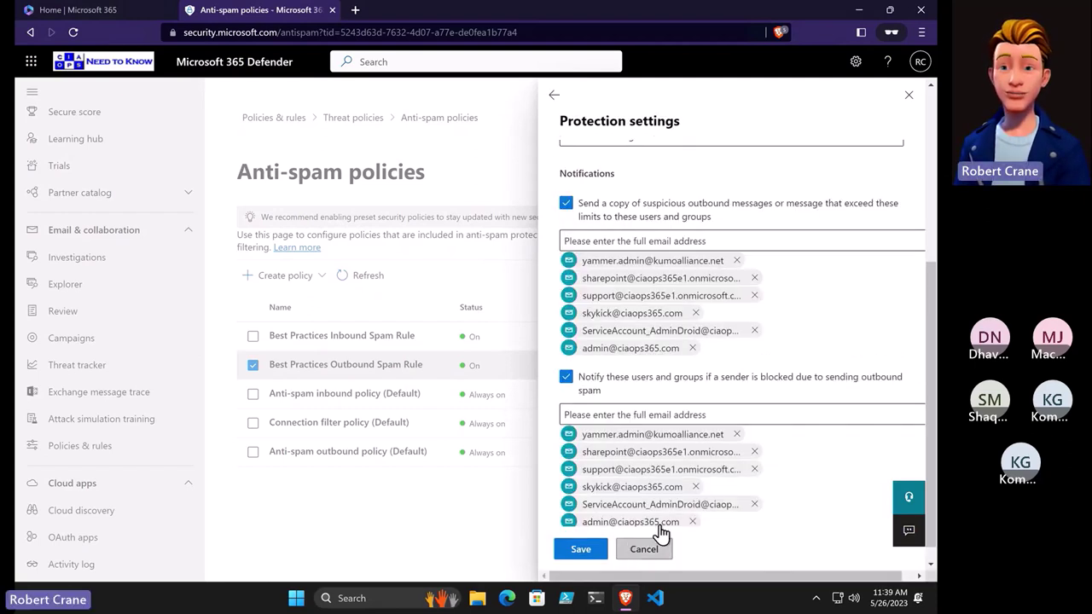
scroll(692, 480, "up", 3)
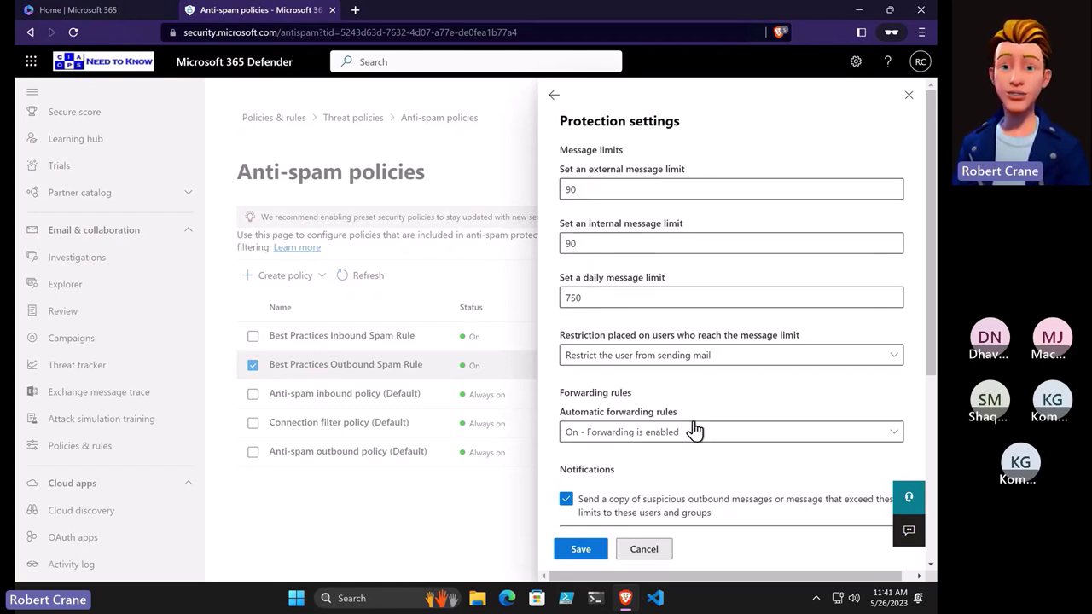
scroll(704, 402, "down", 2)
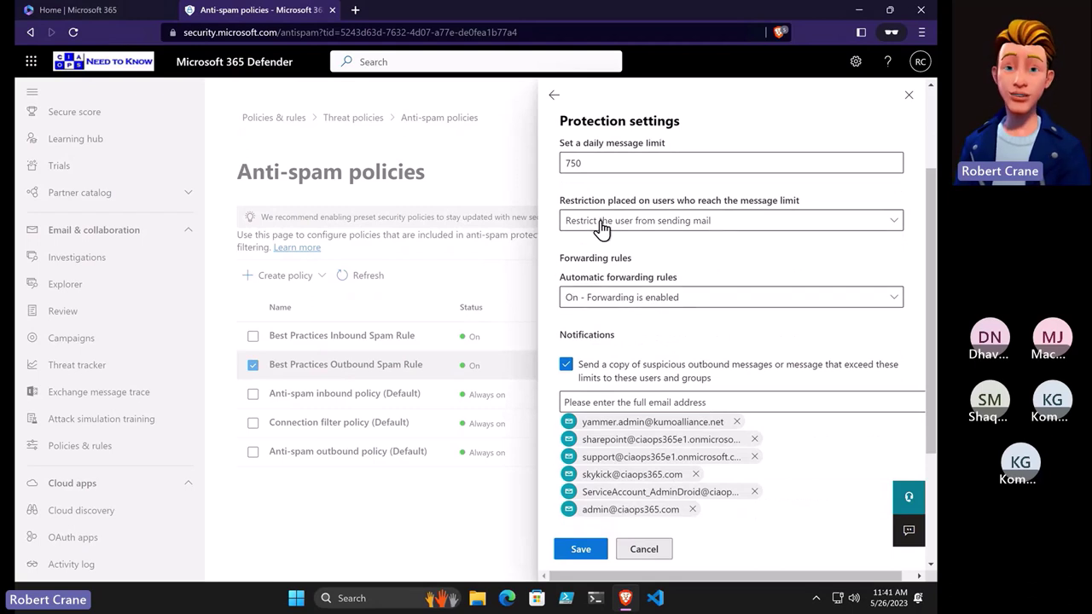
left_click(713, 227)
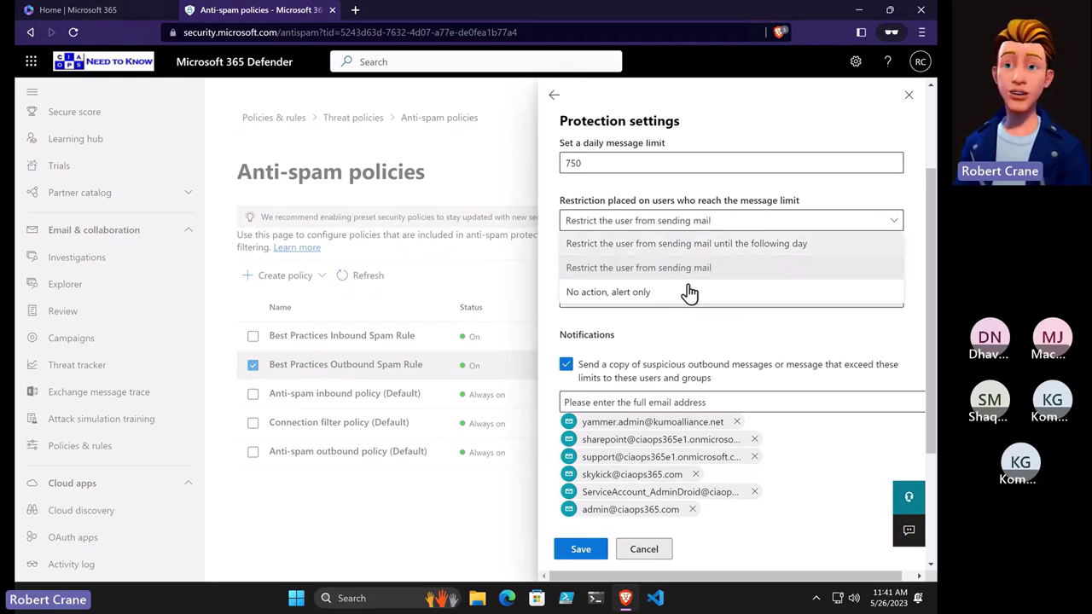
left_click(591, 229)
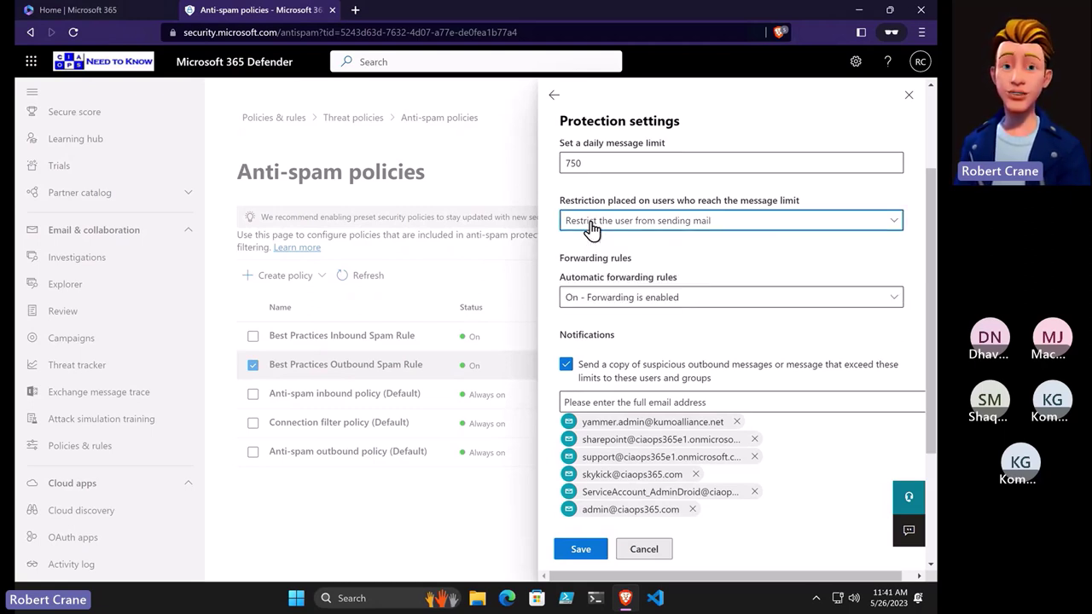
Review the automatic forwarding options, keeping On - Forwarding is enabled, check the notification settings, and close the outbound rule without saving.
left_click(618, 303)
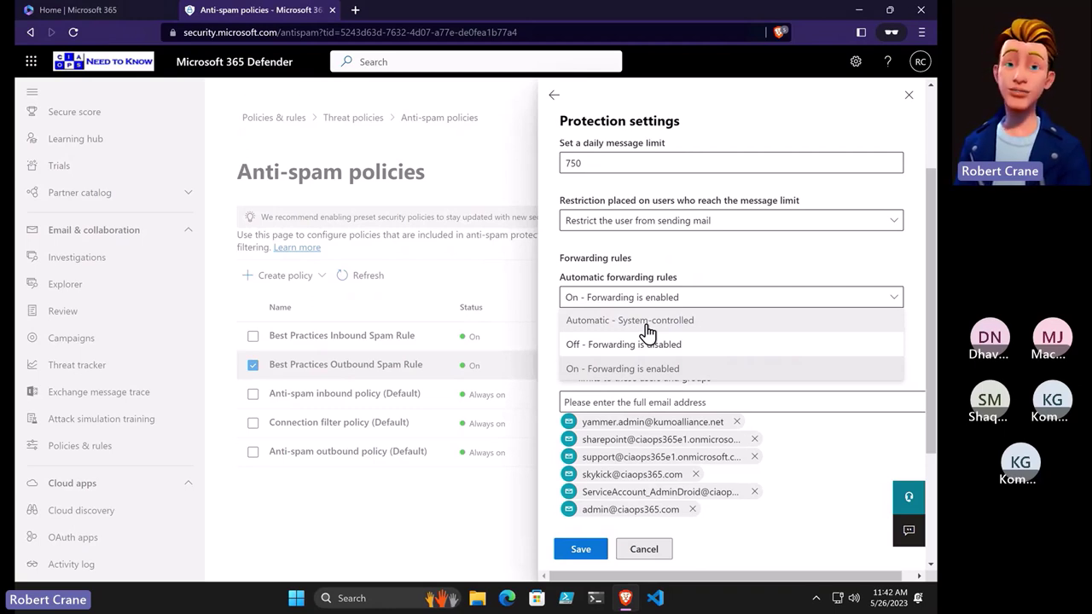
left_click(652, 373)
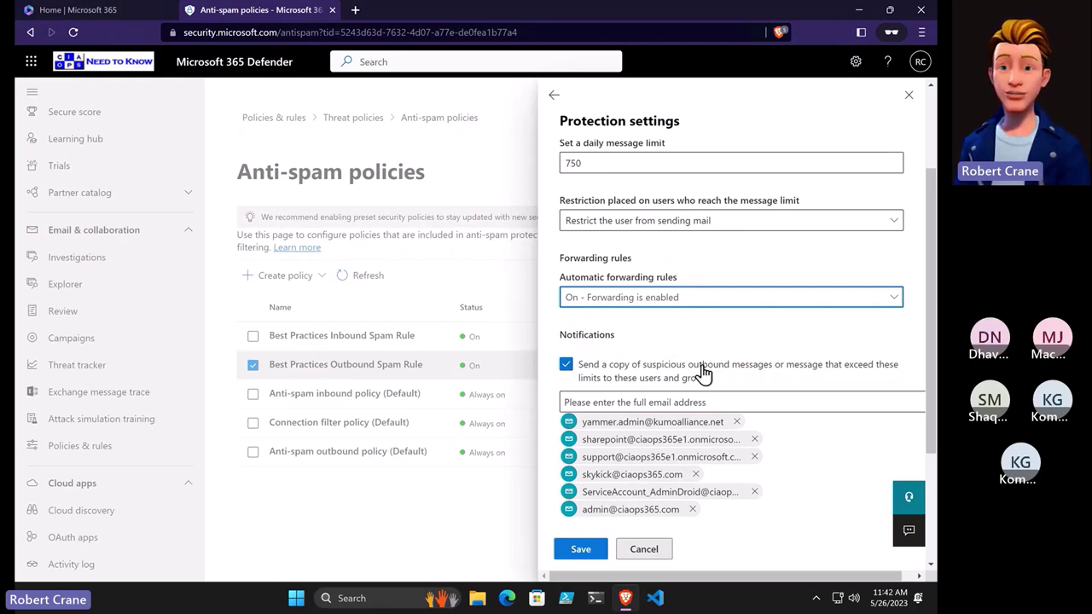
scroll(703, 373, "down", 3)
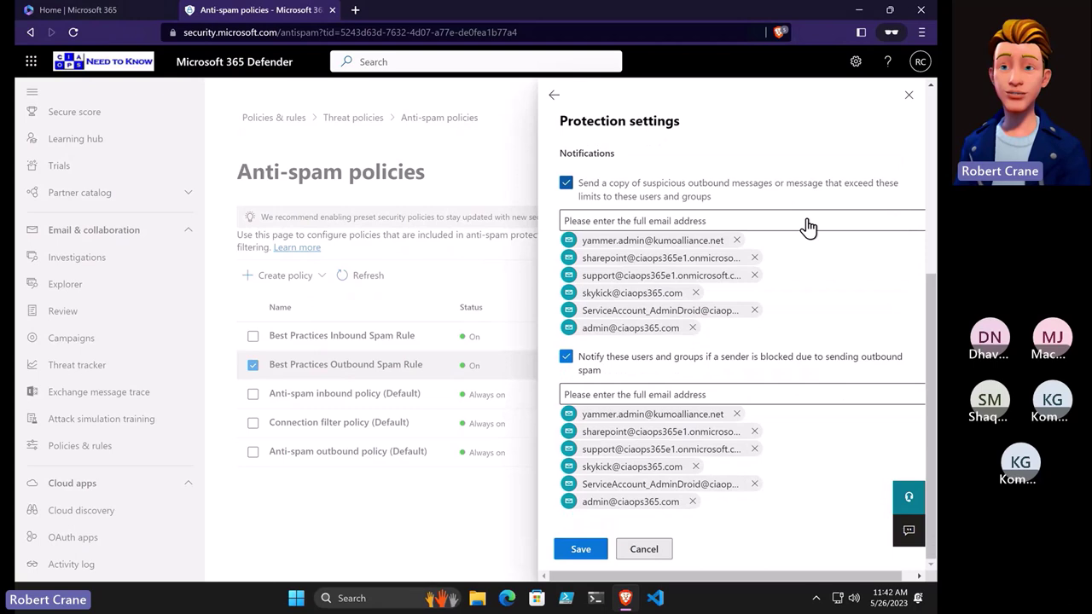
left_click(908, 96)
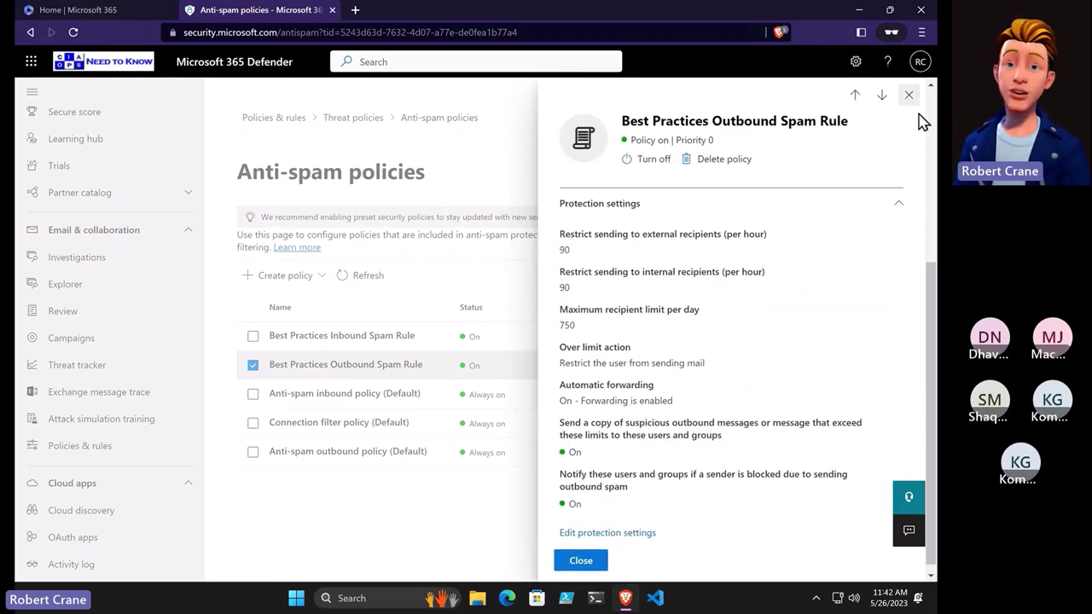
left_click(909, 98)
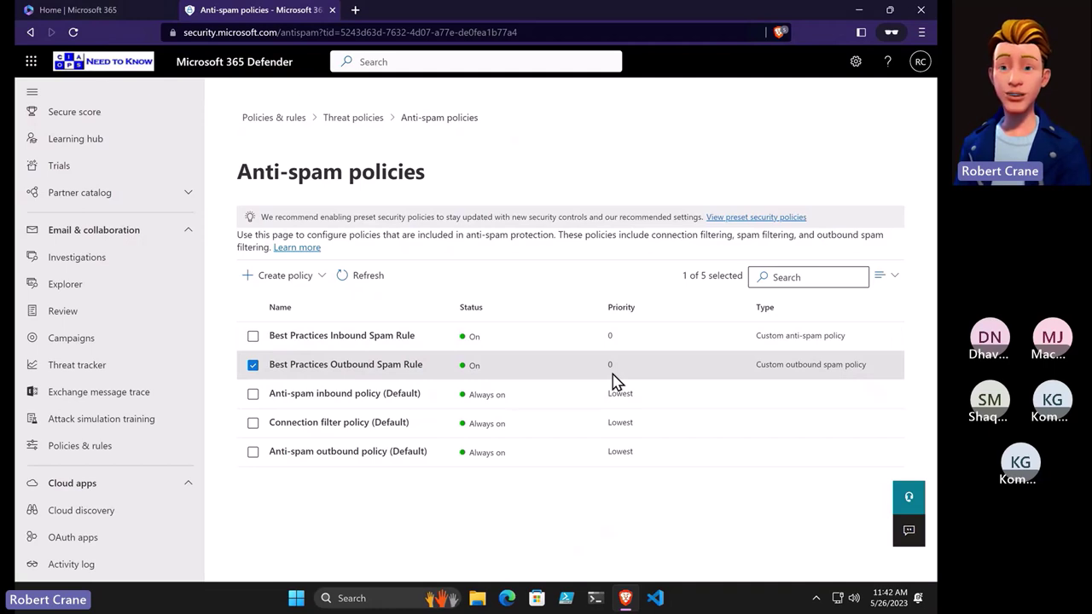
Open the default connection filter policy for editing, and turn its safe list option off and back on.
left_click(359, 426)
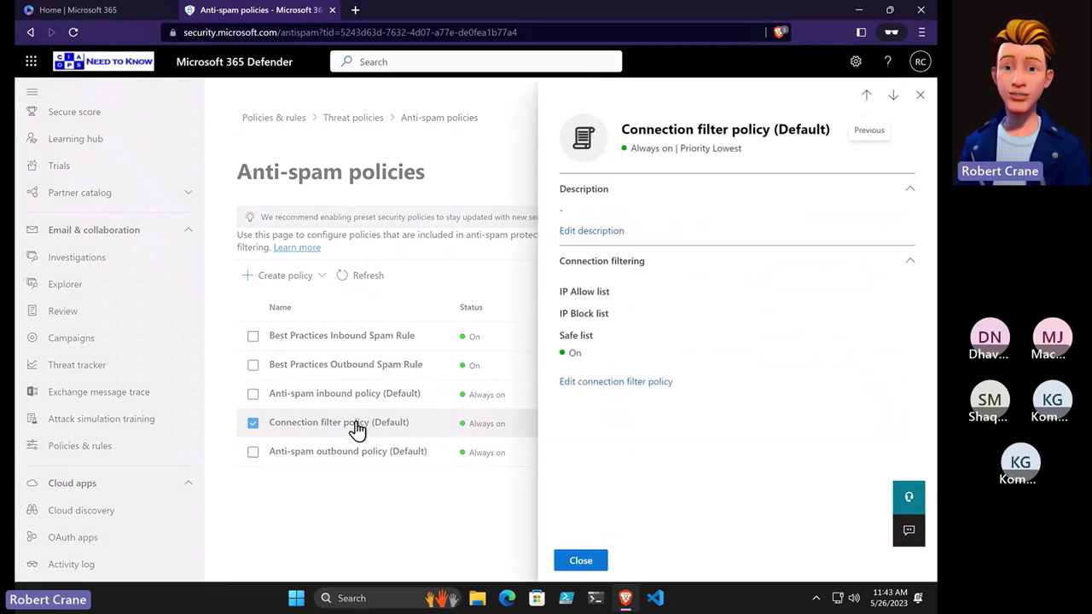
left_click(585, 384)
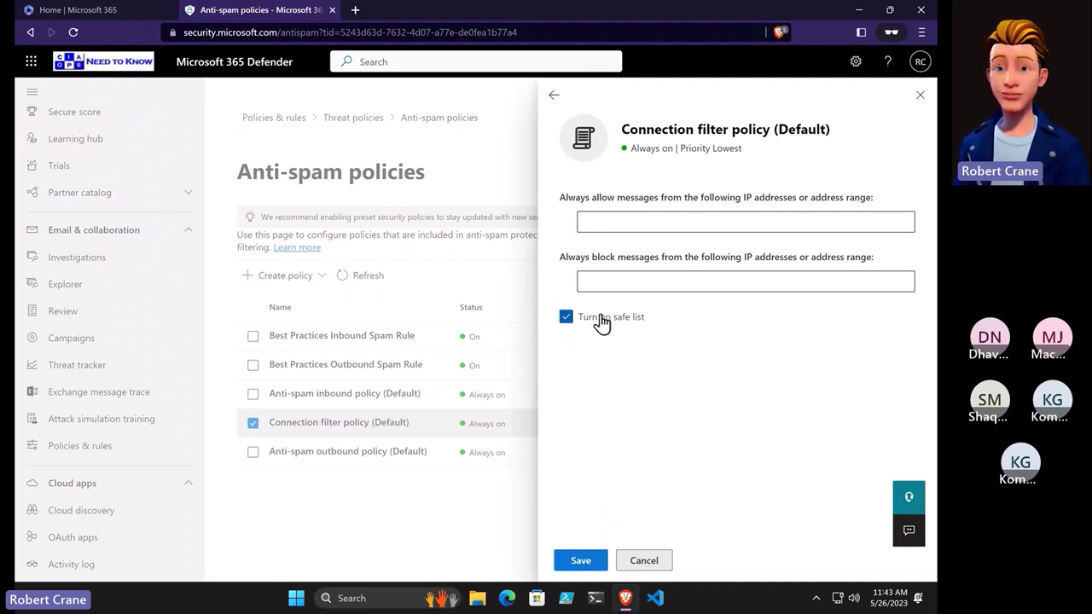
left_click(567, 317)
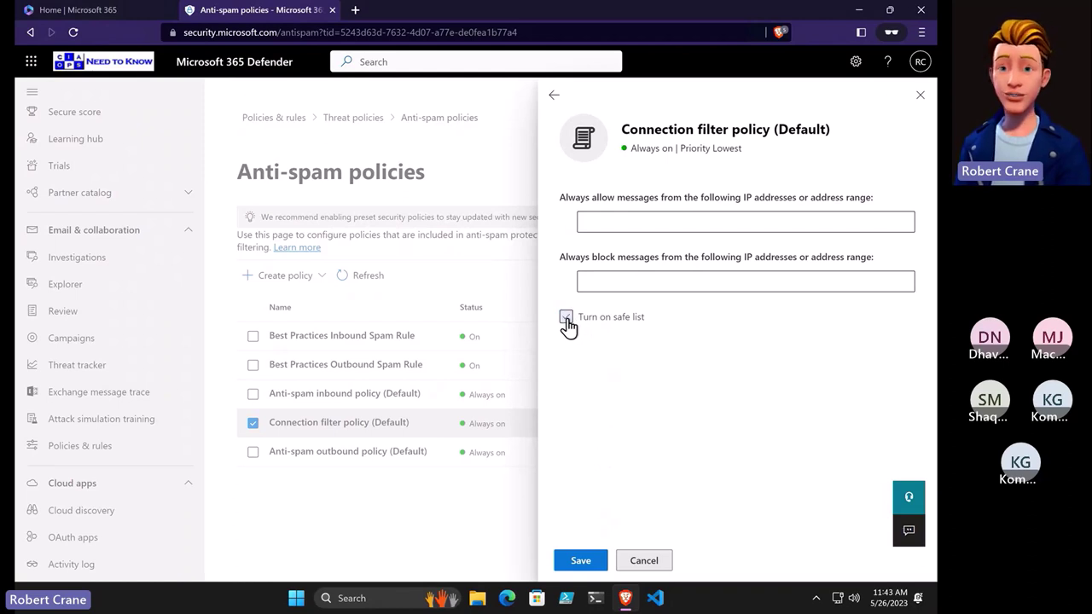
left_click(566, 317)
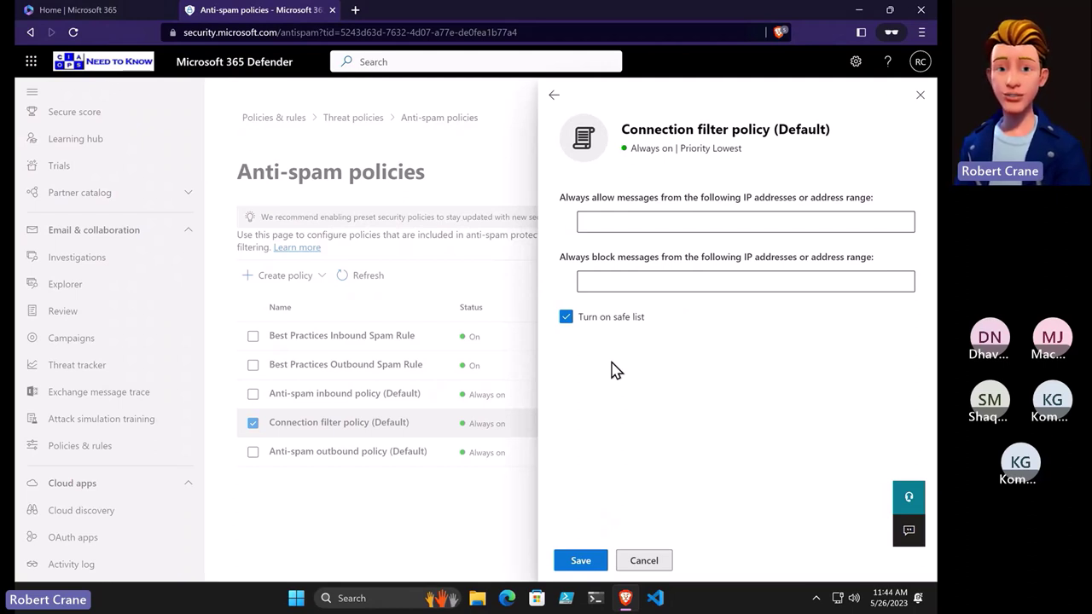
Close the default connection filter policy without saving and return to the threat policies overview.
left_click(646, 562)
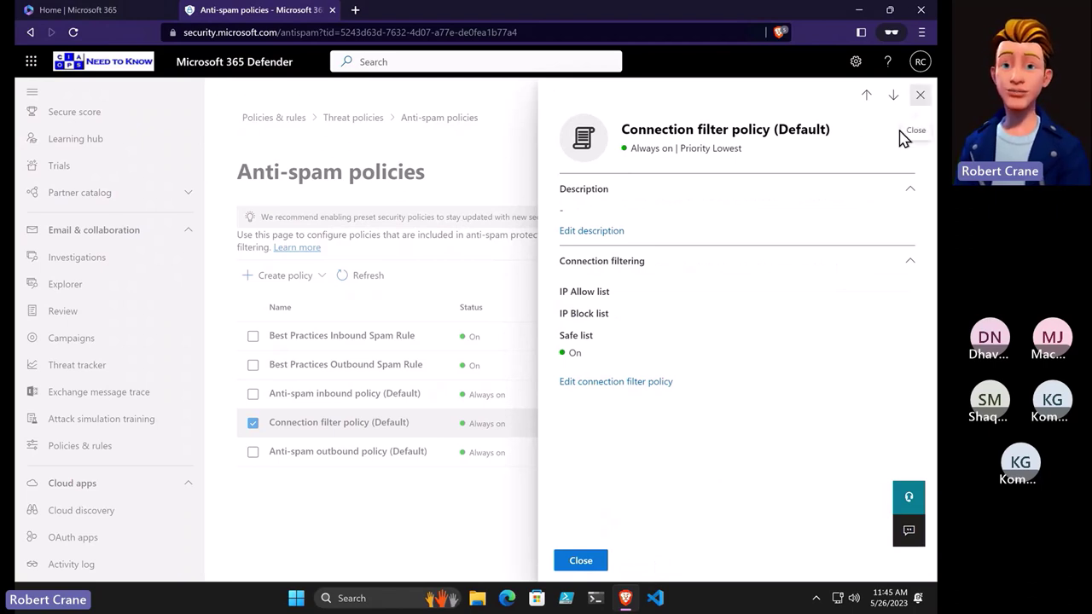
left_click(919, 94)
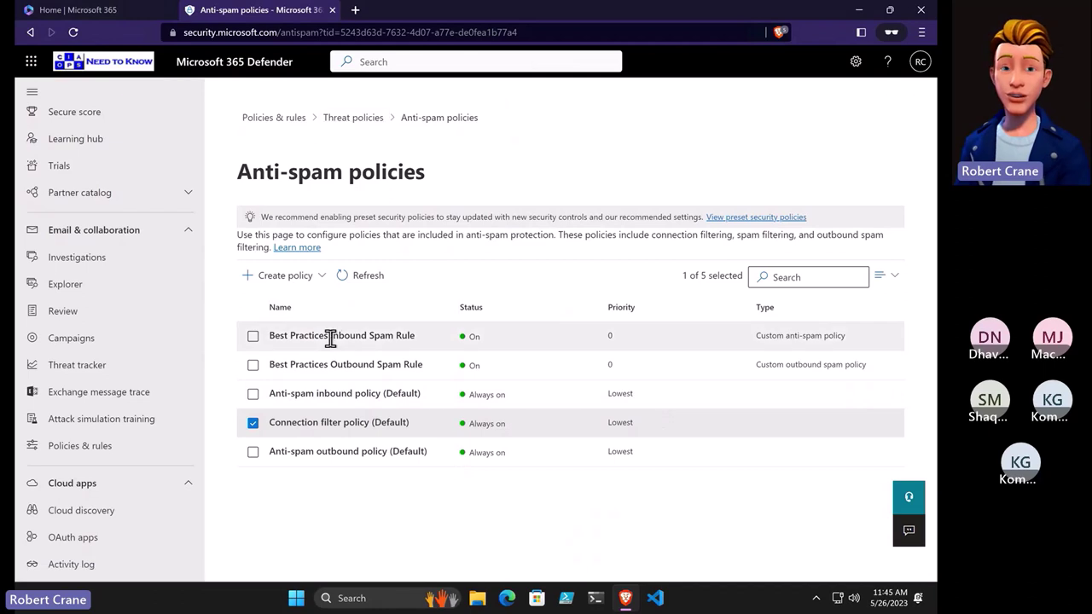
left_click(361, 124)
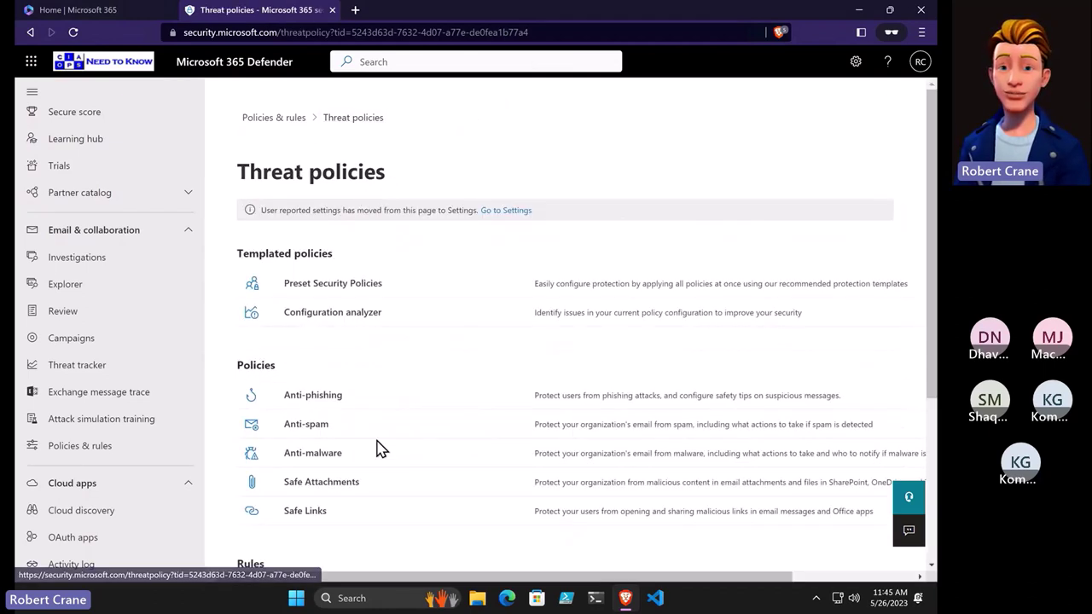
Open the Best Practices Inbound Malware Rule under the anti-malware policies and review its protection settings in edit mode.
left_click(325, 459)
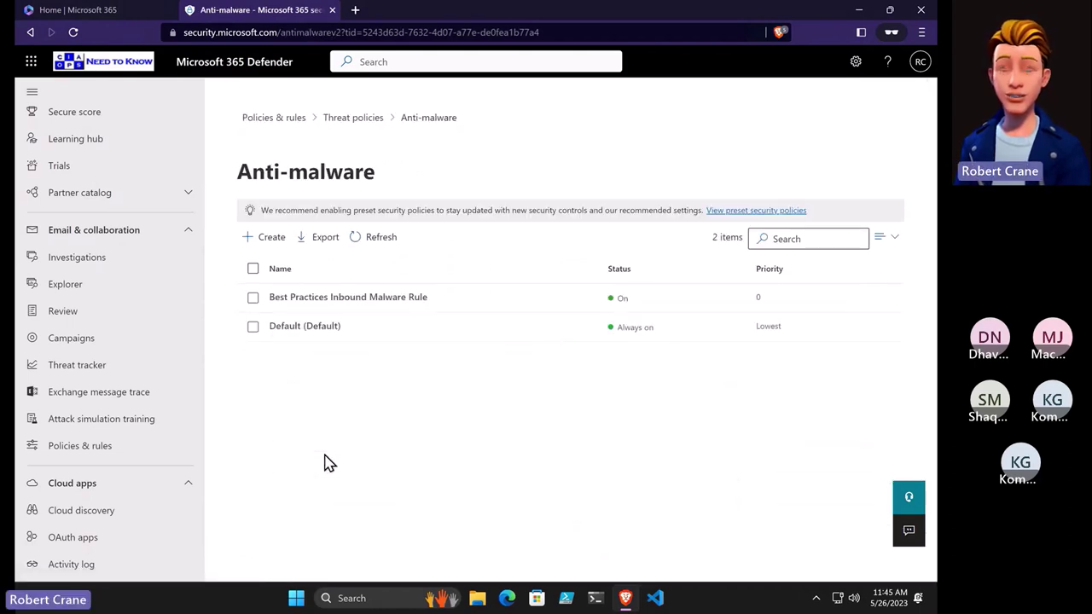
left_click(354, 307)
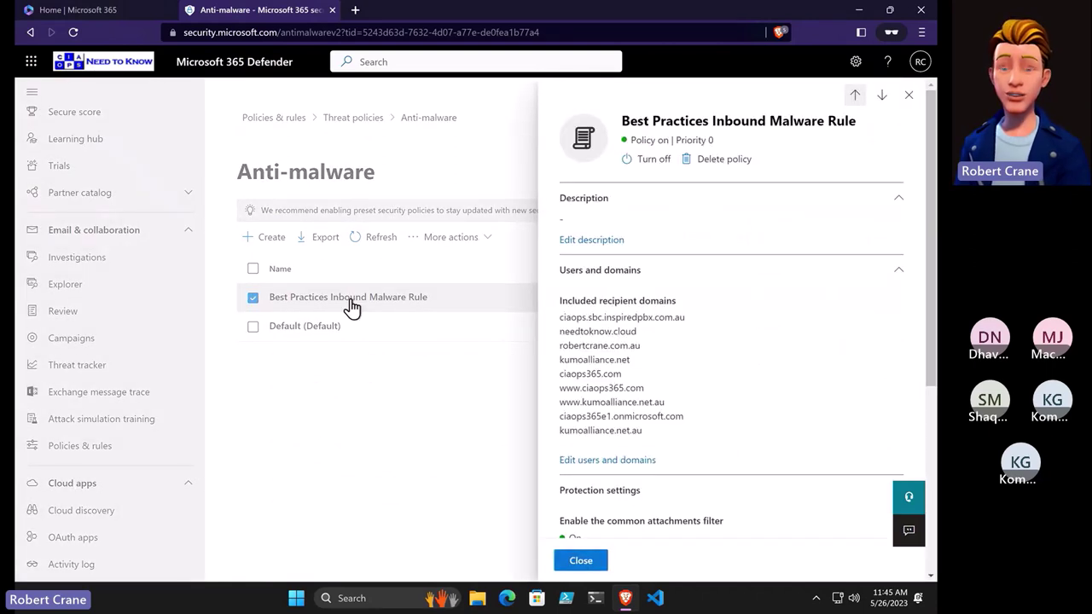
scroll(678, 352, "down", 3)
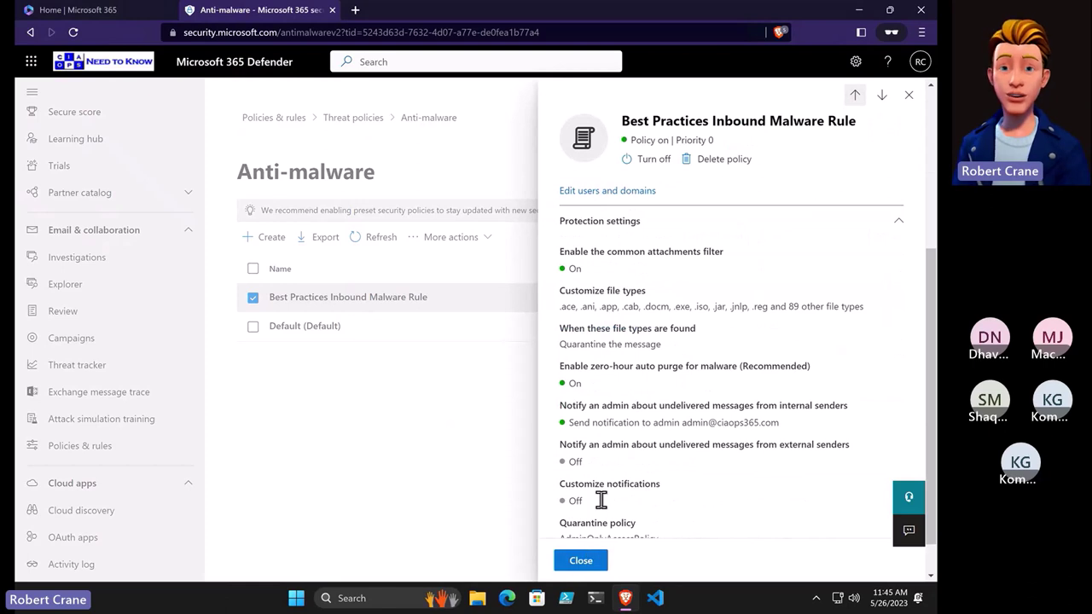
scroll(604, 501, "down", 1)
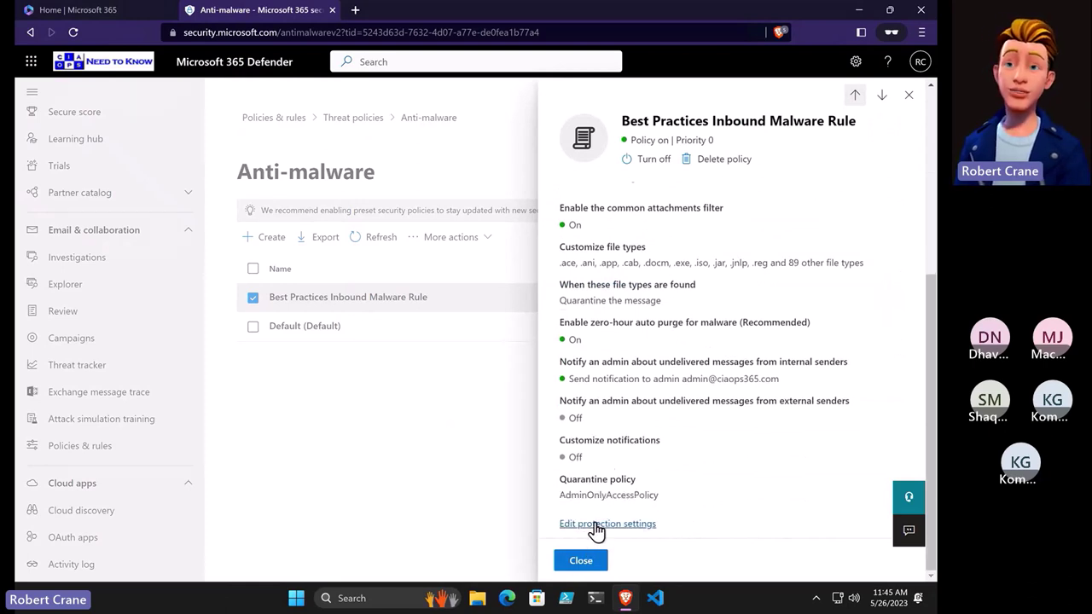
left_click(597, 526)
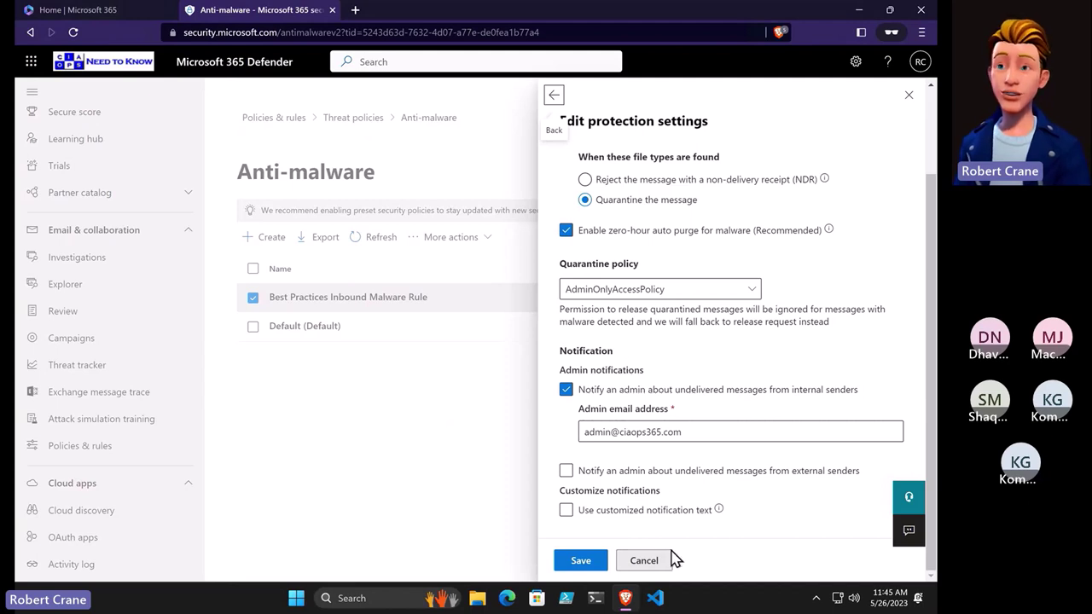
scroll(646, 435, "up", 2)
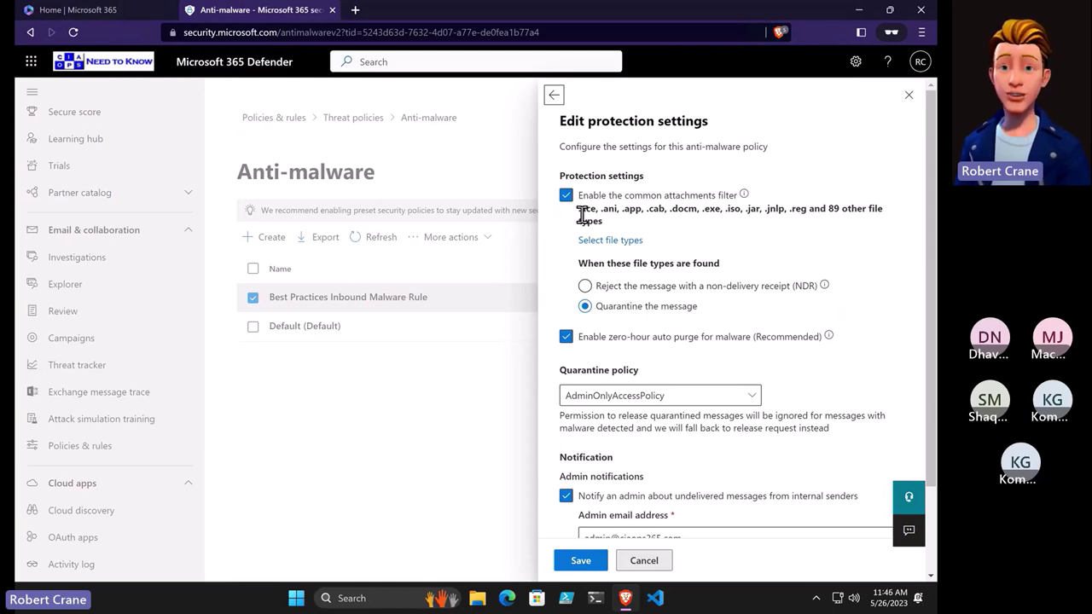
Examine the full list of file types blocked by the common attachments filter, and close the list without changing it.
left_click(601, 247)
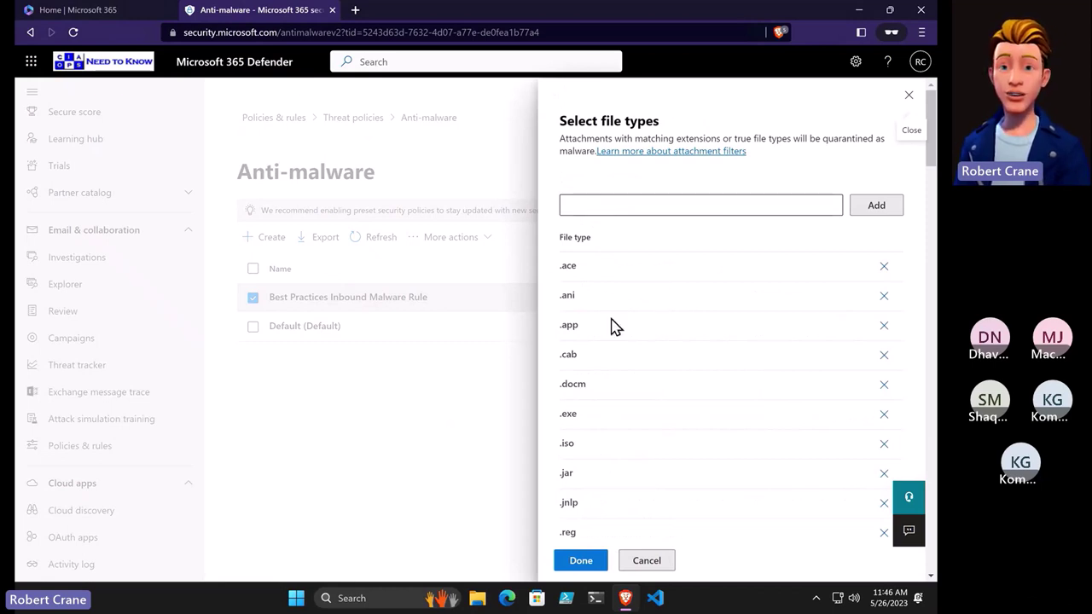
scroll(614, 327, "down", 10)
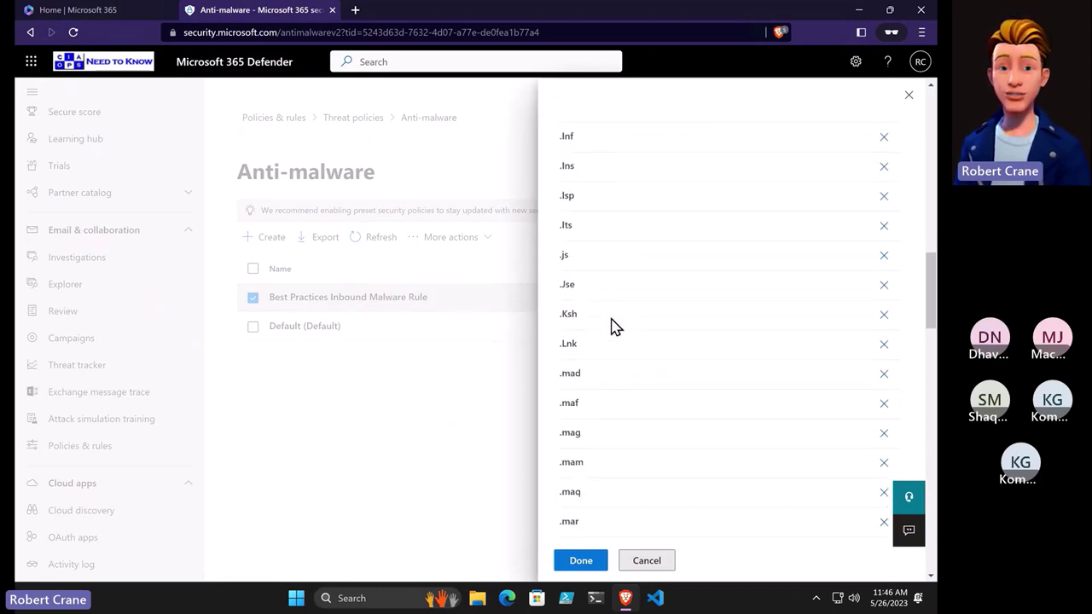
scroll(614, 327, "down", 10)
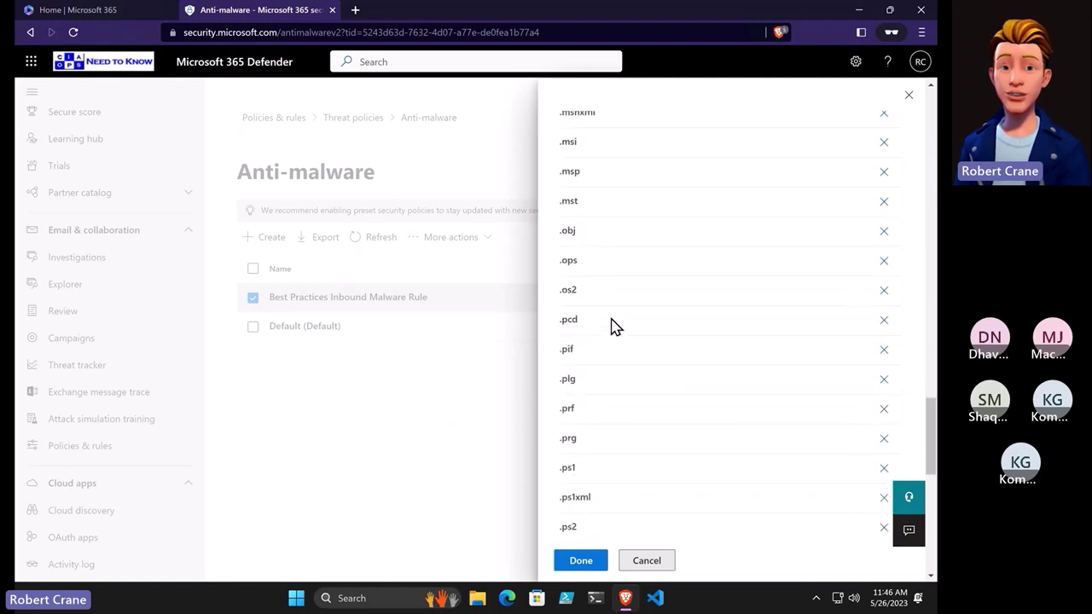
scroll(614, 327, "down", 10)
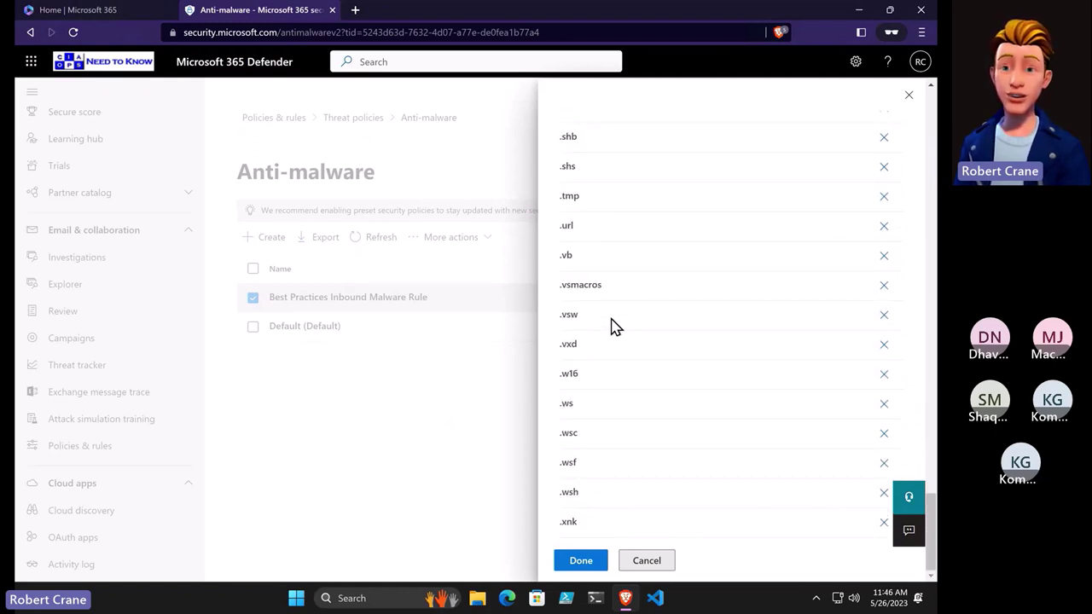
scroll(614, 326, "up", 10)
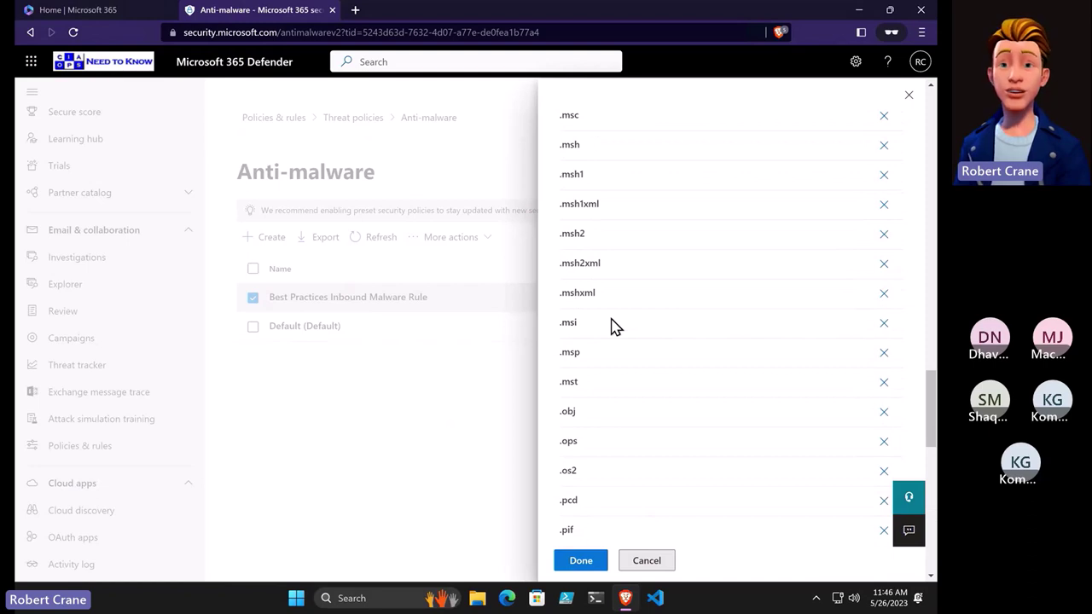
scroll(614, 327, "up", 3)
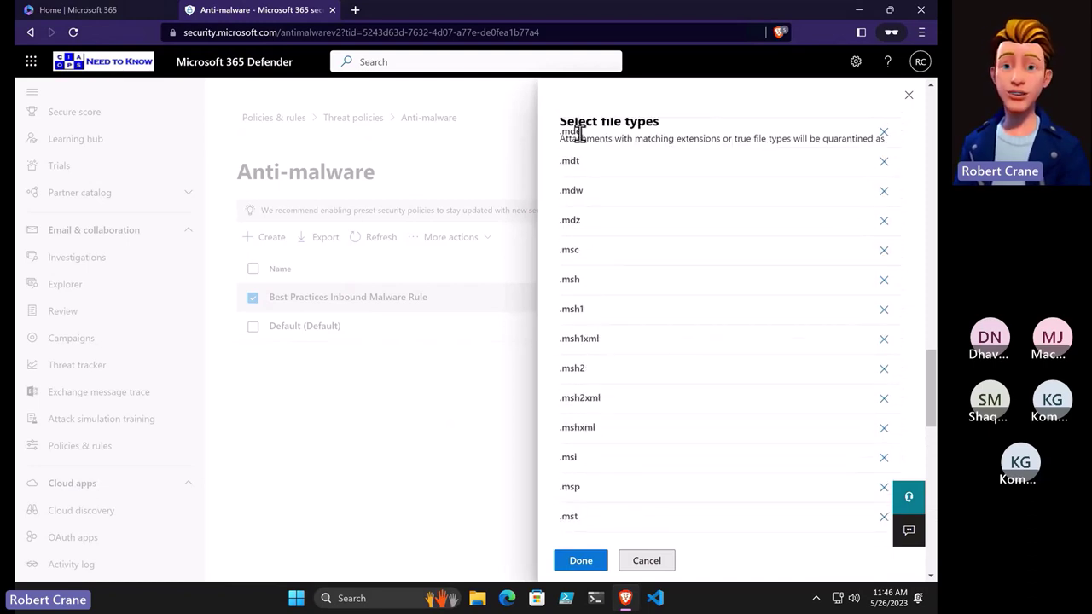
scroll(655, 428, "up", 5)
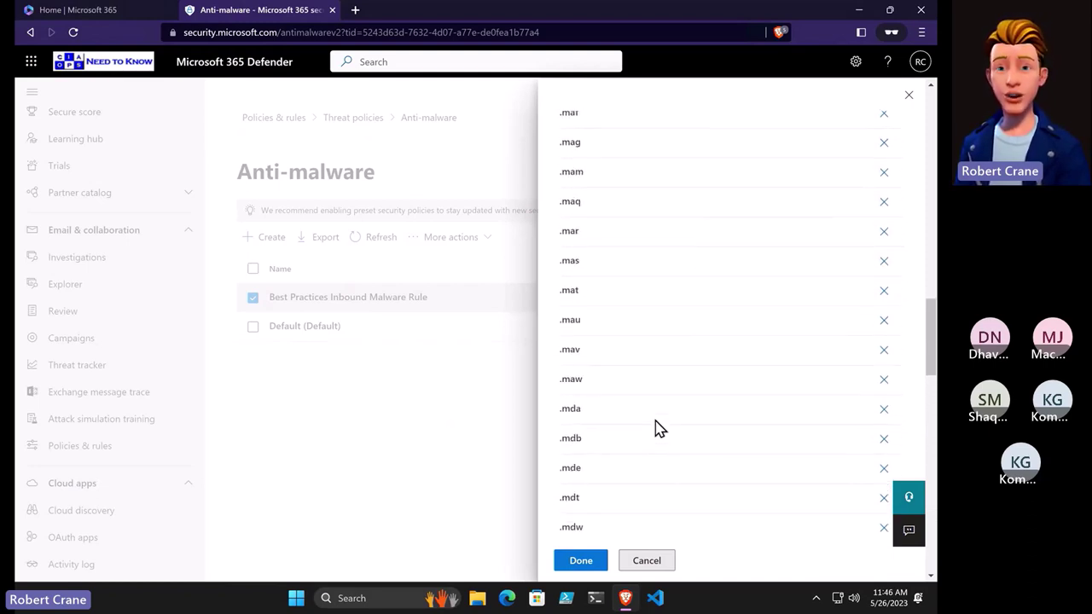
scroll(655, 428, "up", 10)
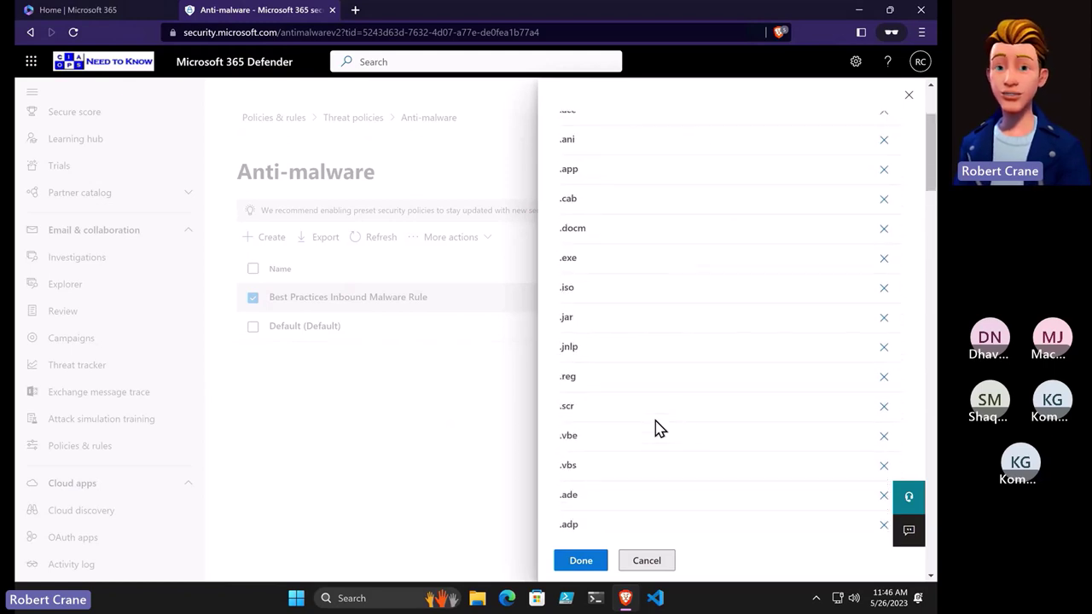
scroll(660, 428, "up", 3)
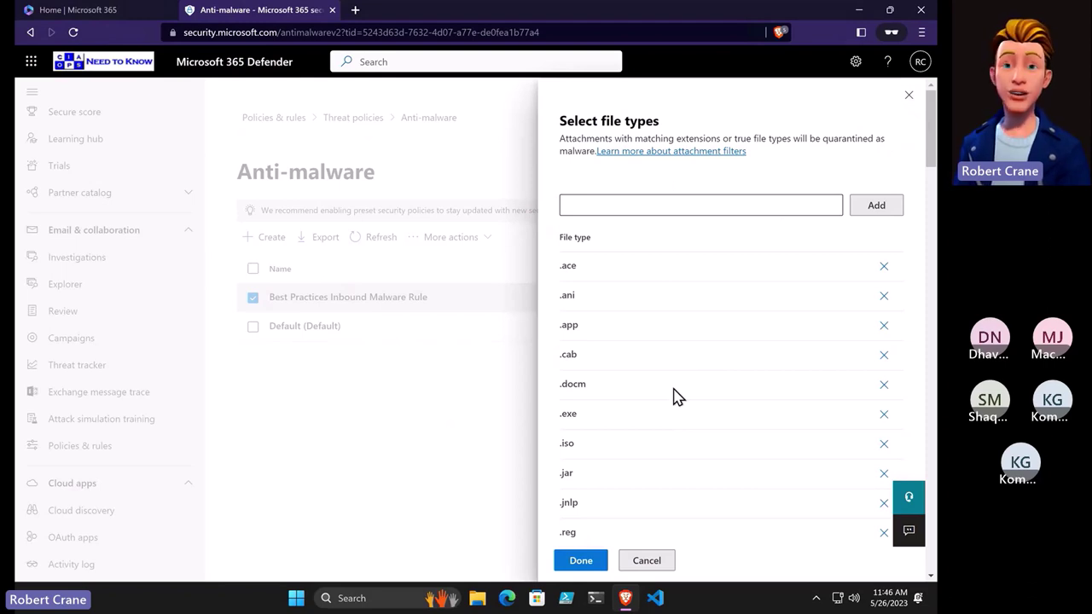
scroll(673, 395, "down", 20)
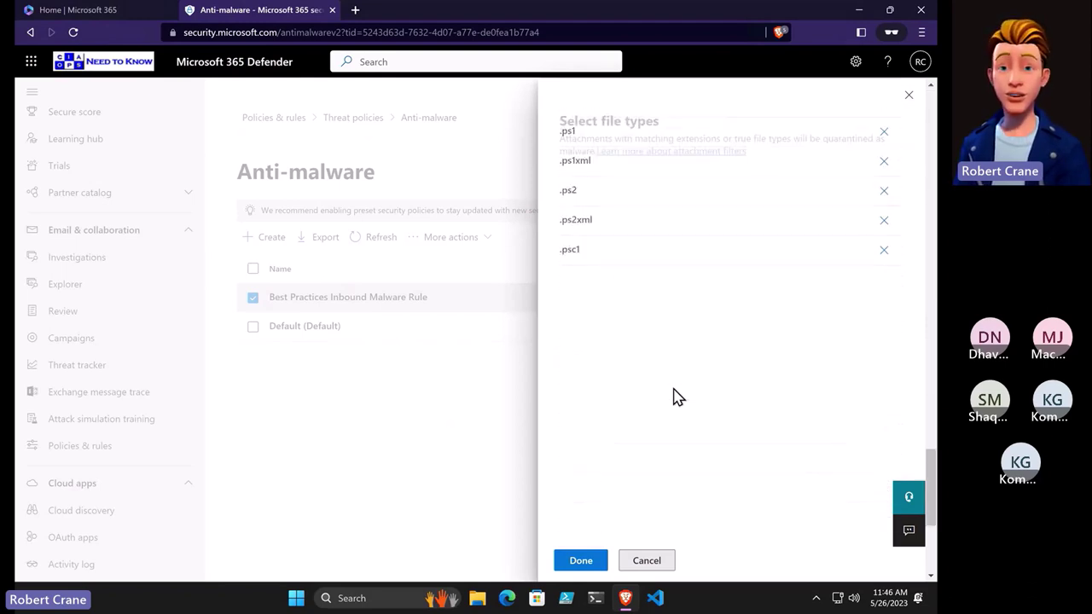
scroll(673, 396, "down", 5)
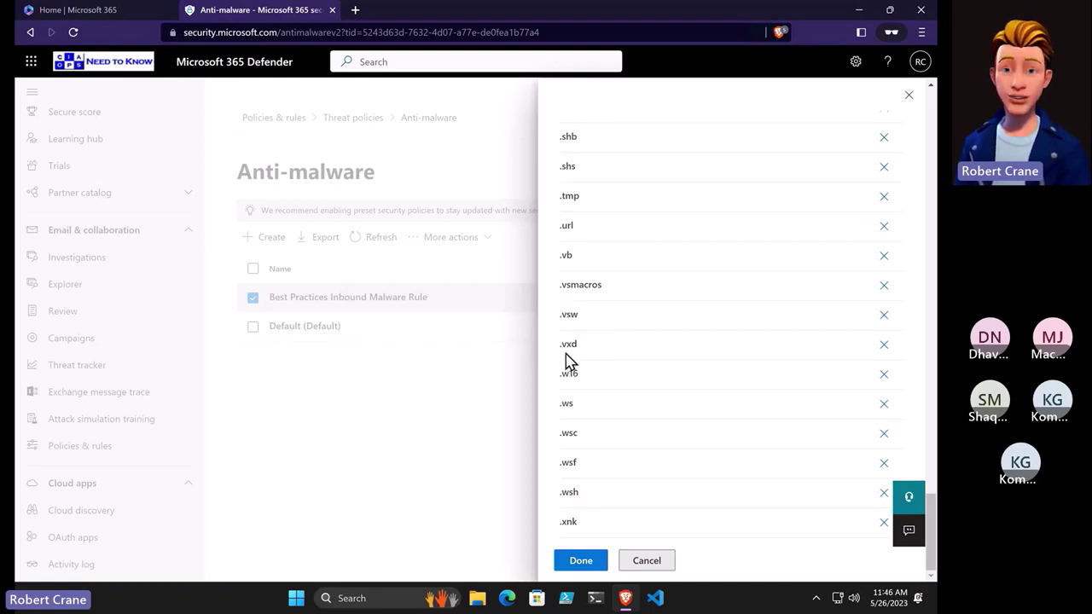
left_click(908, 95)
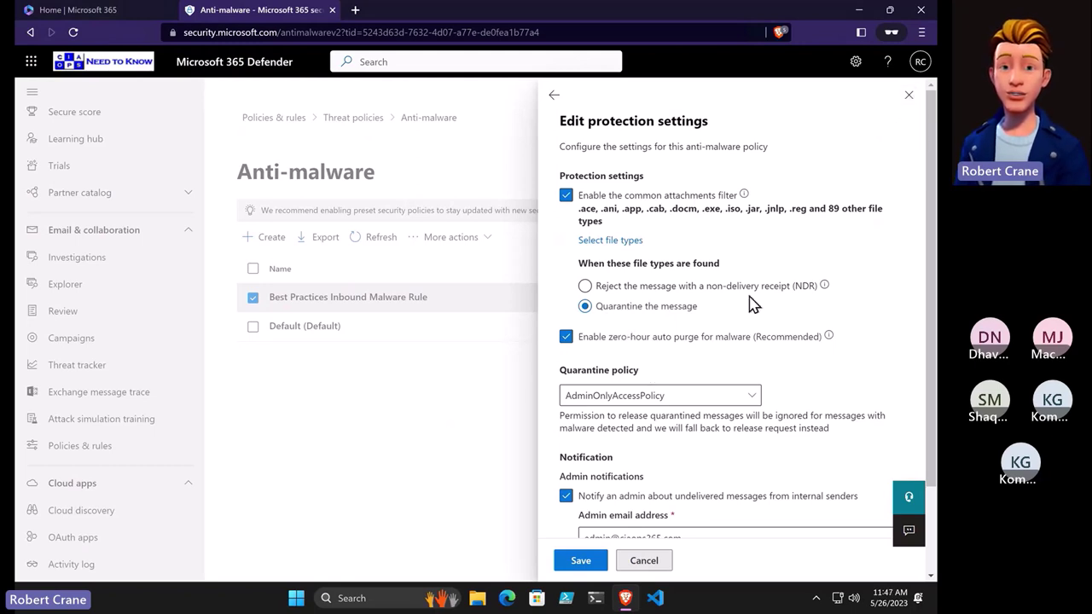
Check the malware rule's quarantine and notification settings, close it without saving, and view the additional actions for the selected policy.
scroll(750, 304, "down", 2)
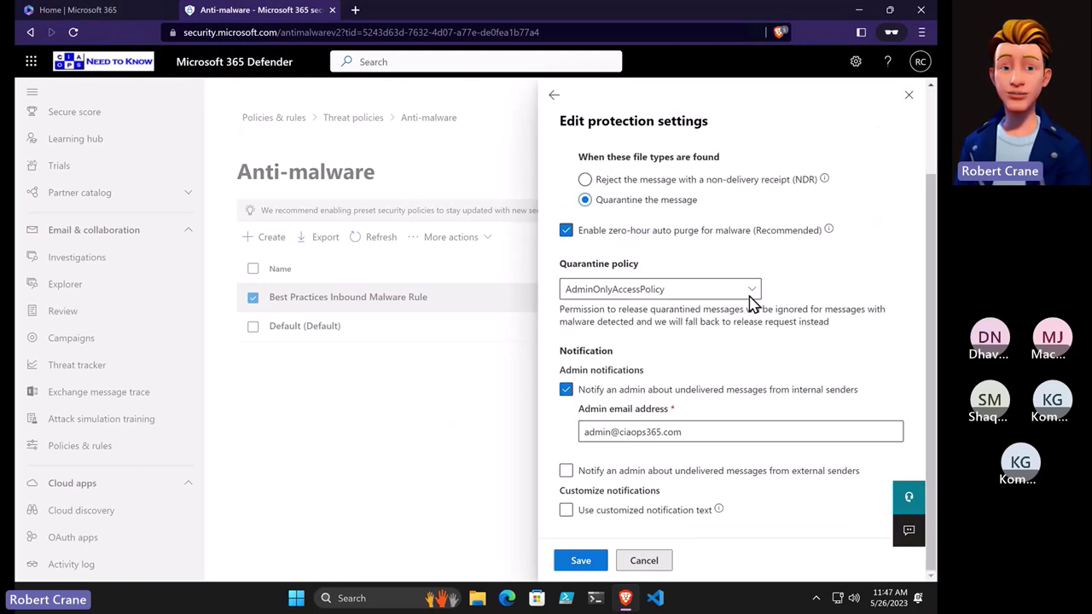
left_click(909, 96)
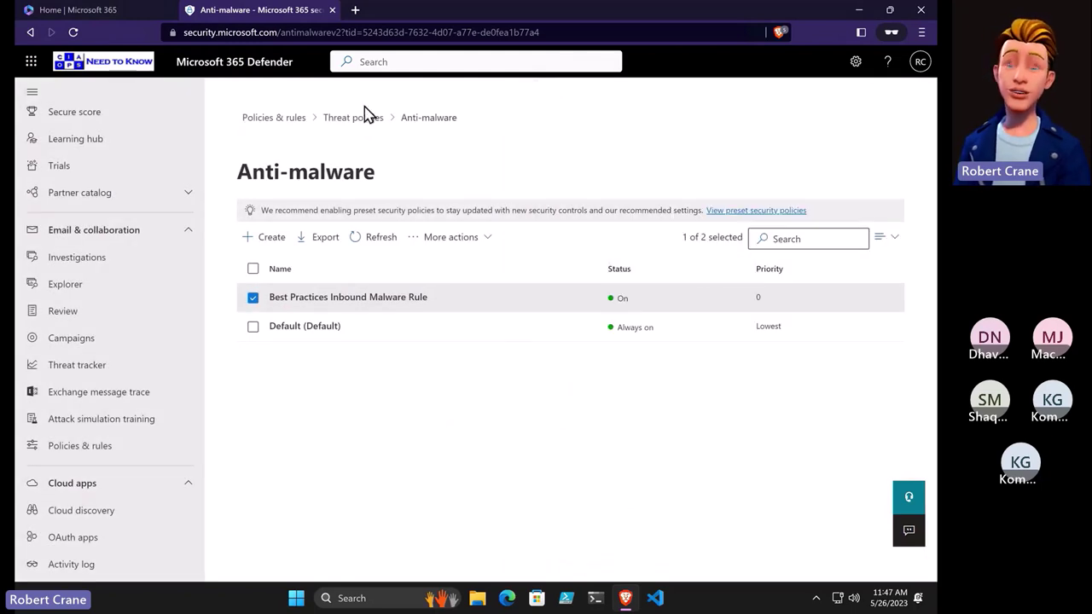
left_click(479, 245)
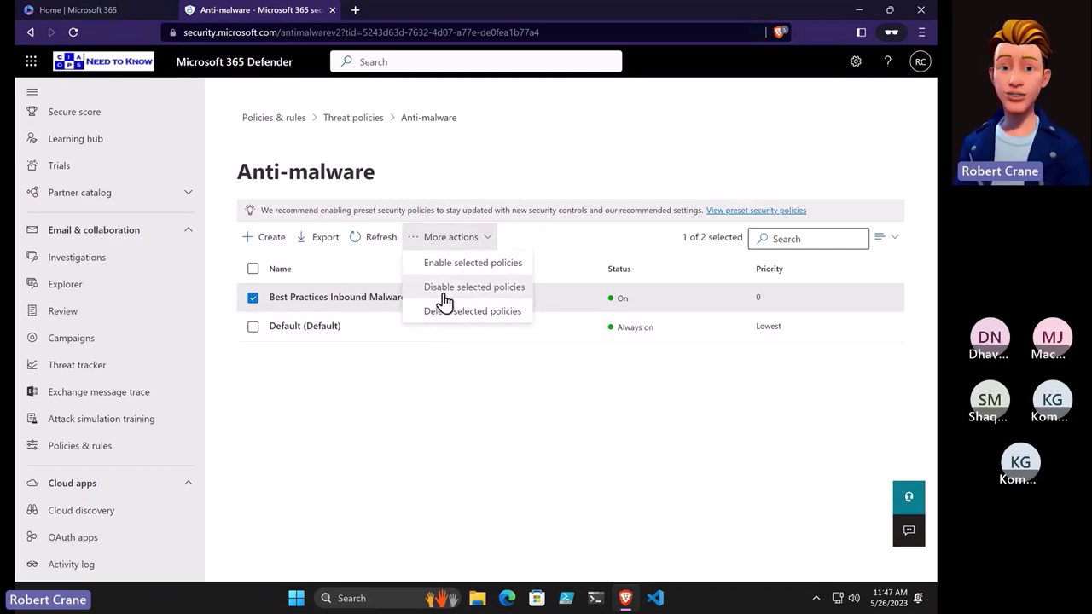
left_click(450, 378)
Open the Office 365 ATP Anti Phishing Rule from the anti-phishing policies and bring up its protection settings for editing.
left_click(372, 126)
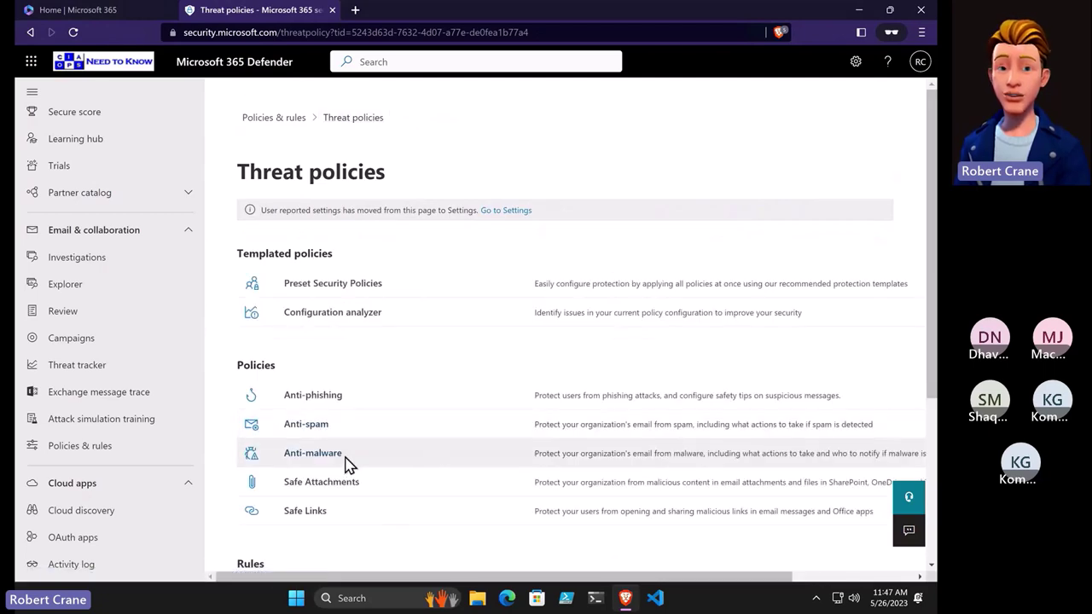
left_click(320, 397)
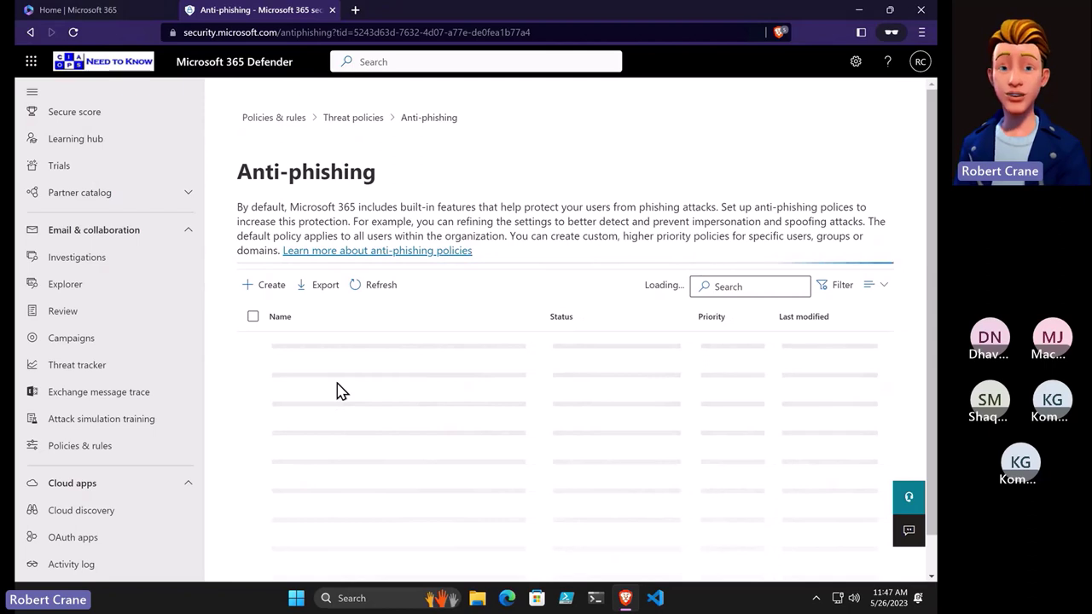
left_click(345, 369)
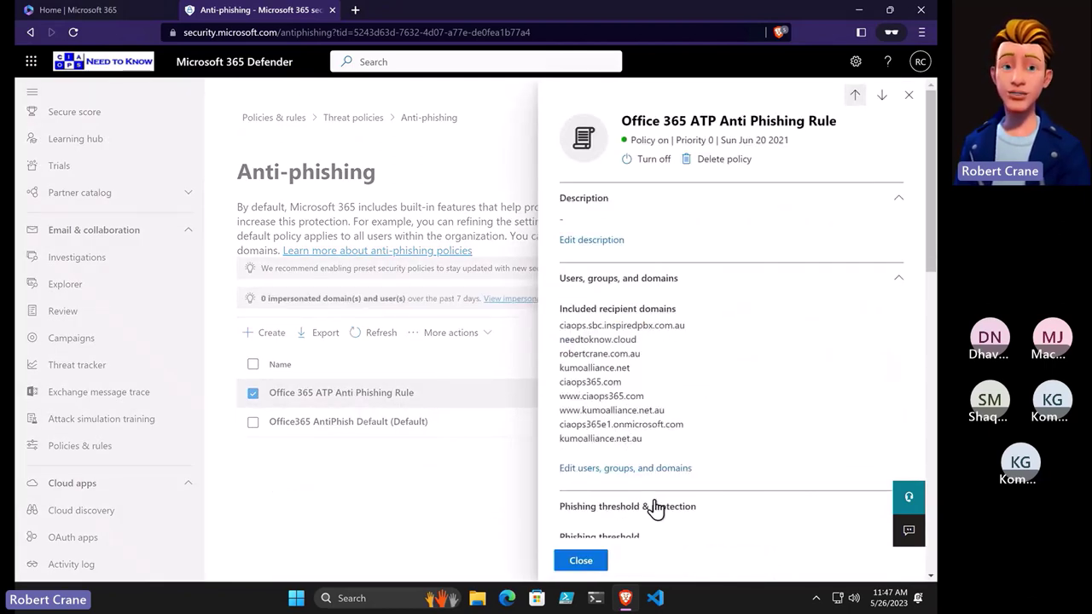
scroll(654, 506, "down", 5)
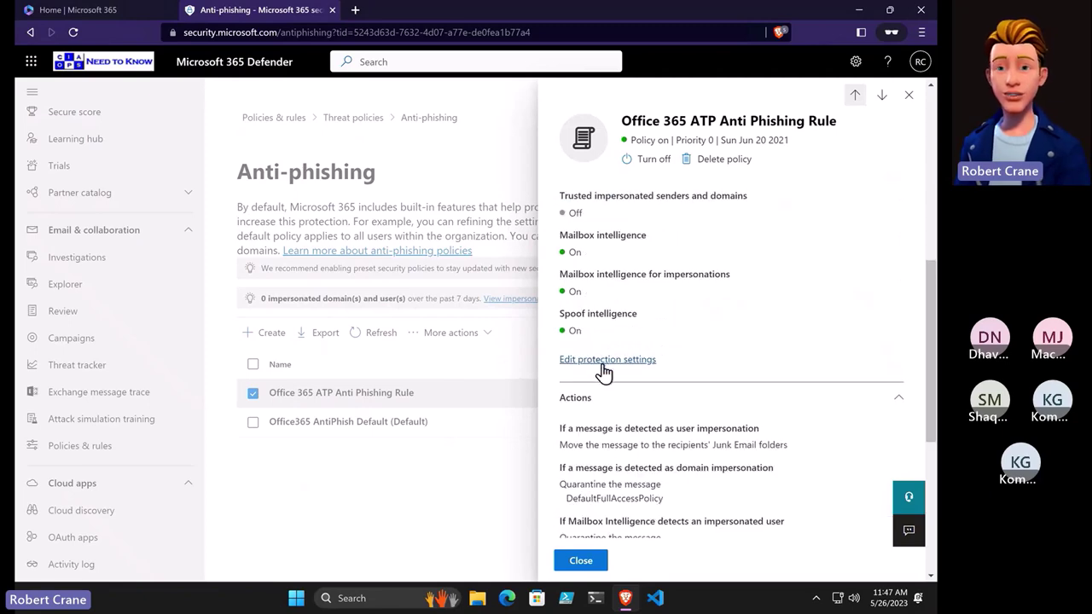
left_click(603, 359)
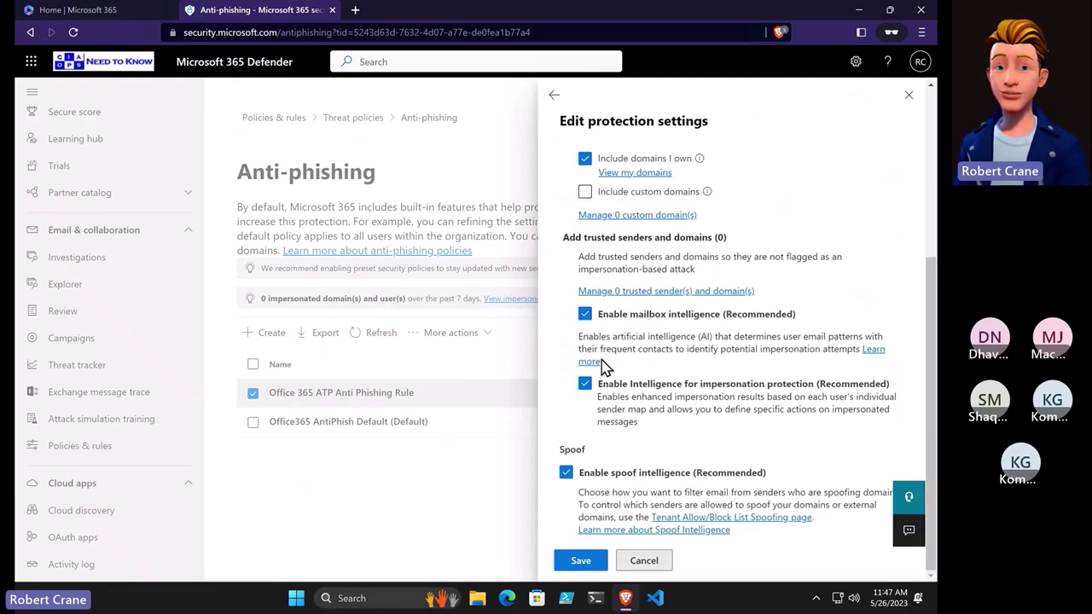
Review the phishing threshold, impersonation, mailbox intelligence and spoof options, and close the anti-phishing rule without saving.
scroll(646, 359, "up", 3)
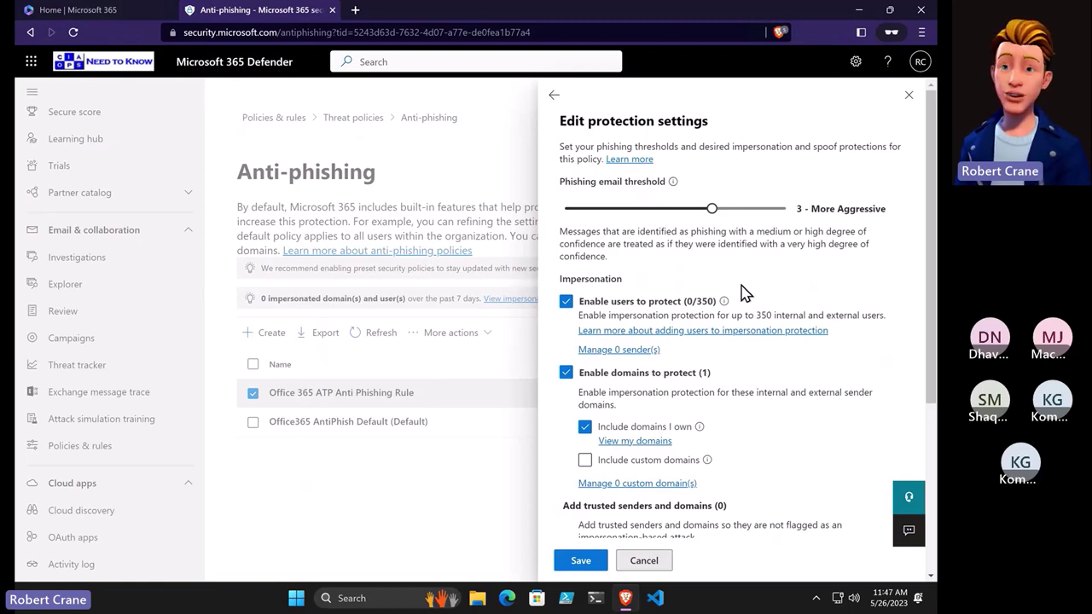
scroll(740, 292, "down", 1)
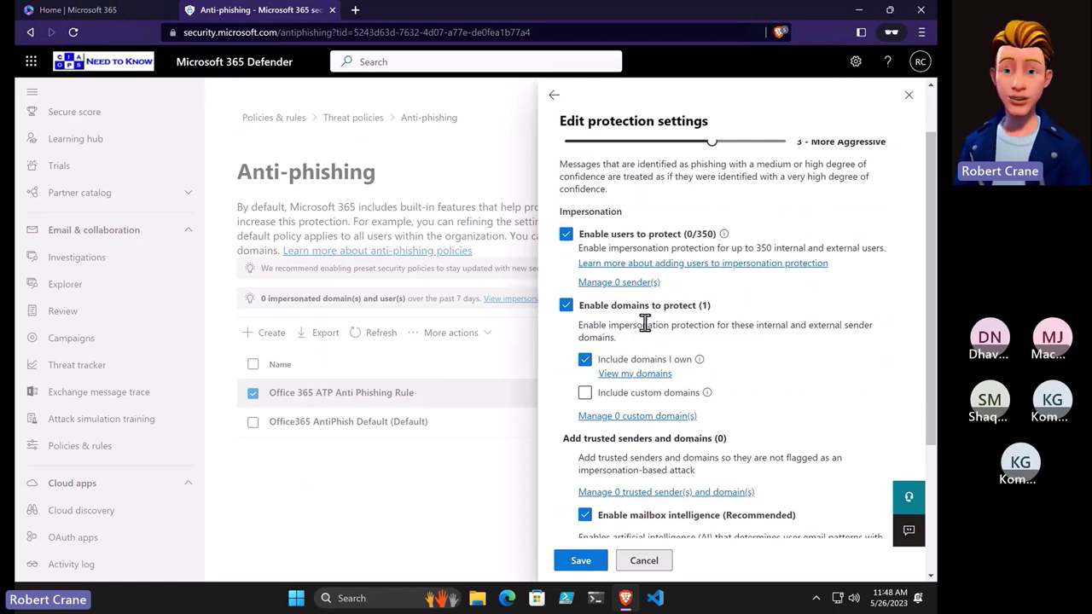
scroll(817, 371, "down", 3)
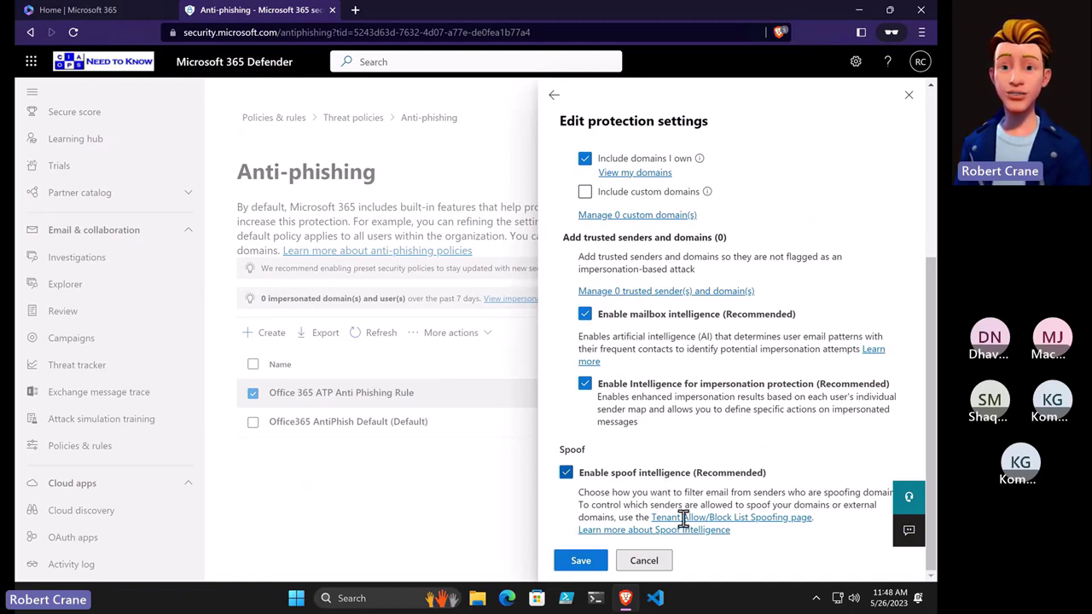
left_click(646, 562)
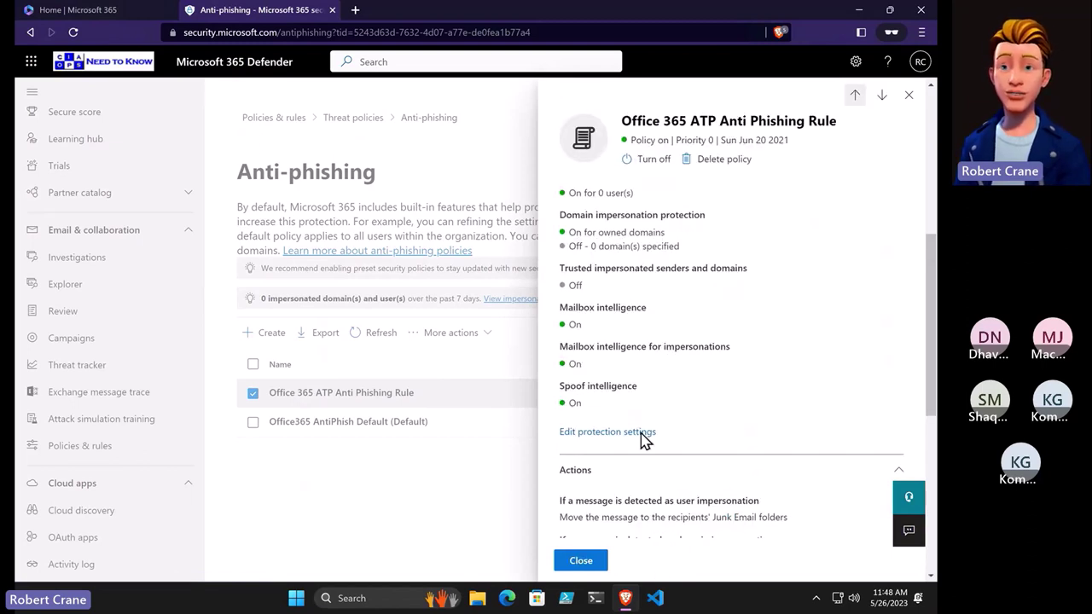
scroll(643, 439, "up", 10)
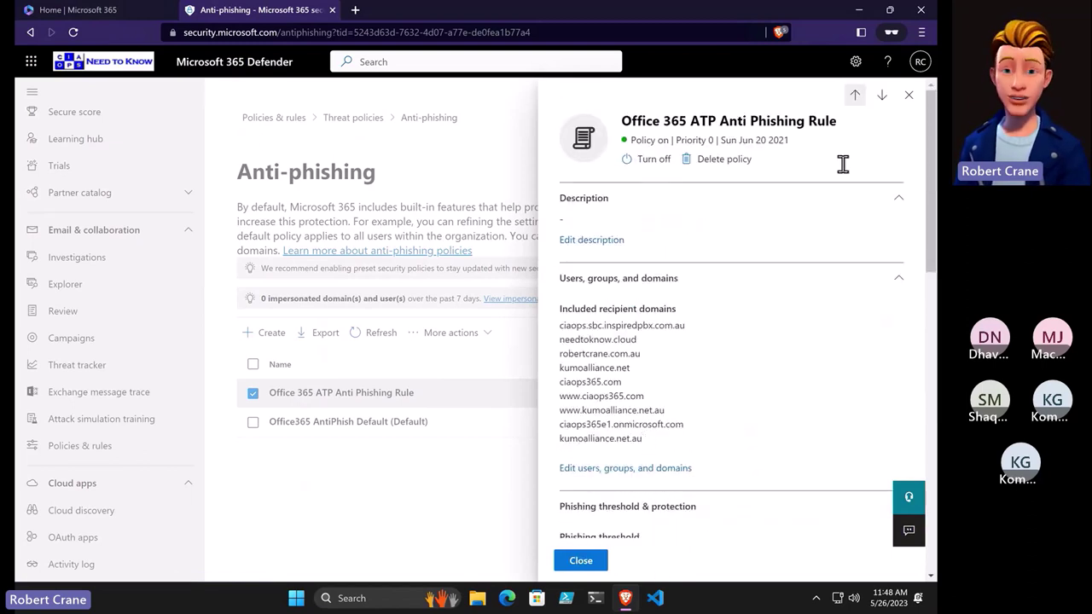
left_click(908, 98)
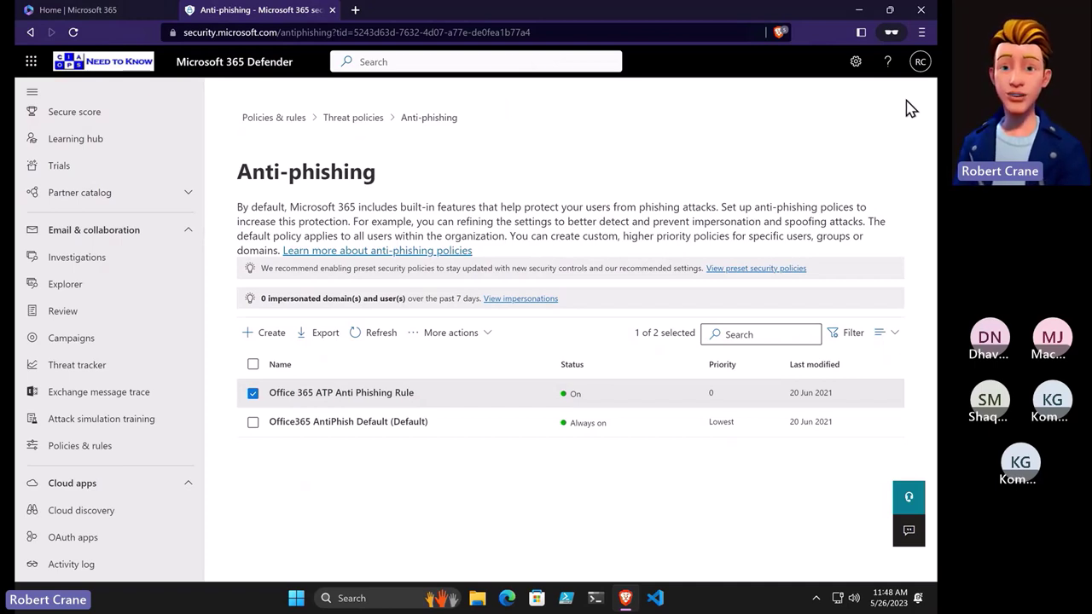
Open the Office 365 ATP Safe Attachments Rule from the Safe Attachments threat policies and bring up its detection settings for editing.
left_click(375, 130)
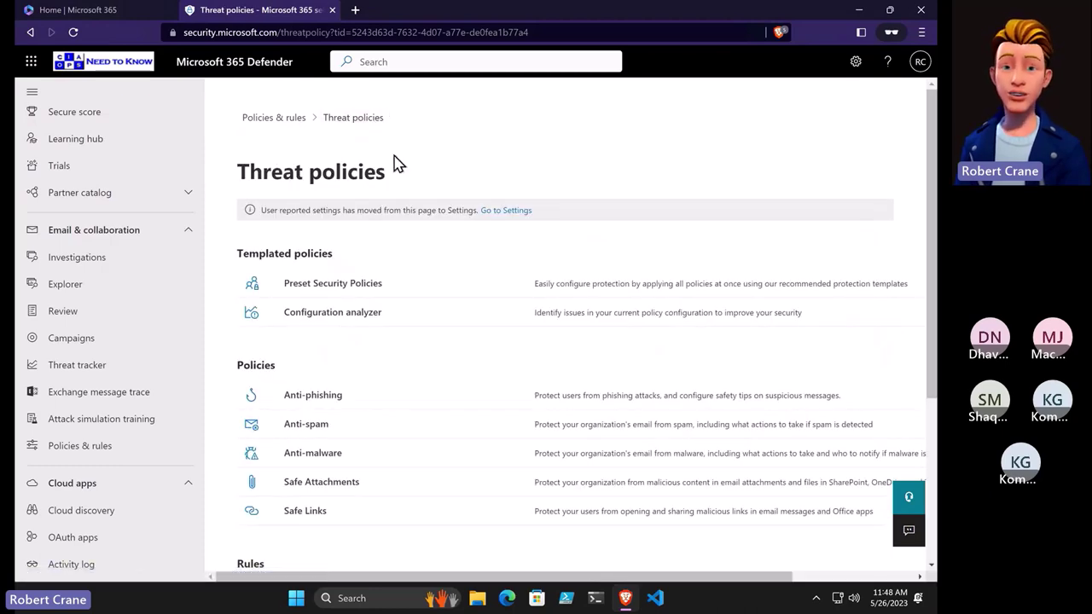
scroll(458, 393, "down", 2)
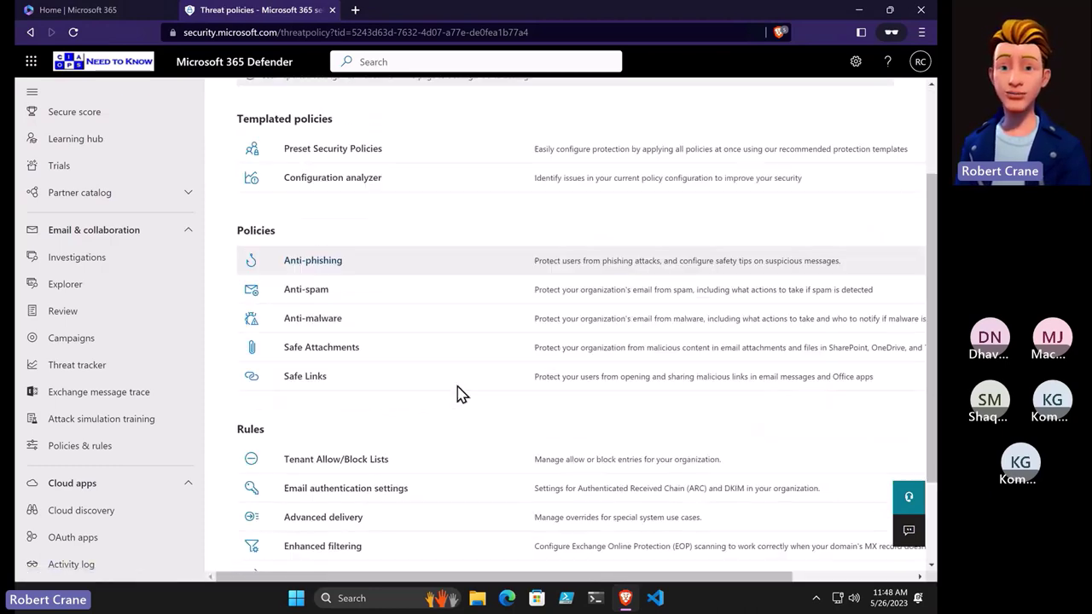
left_click(348, 356)
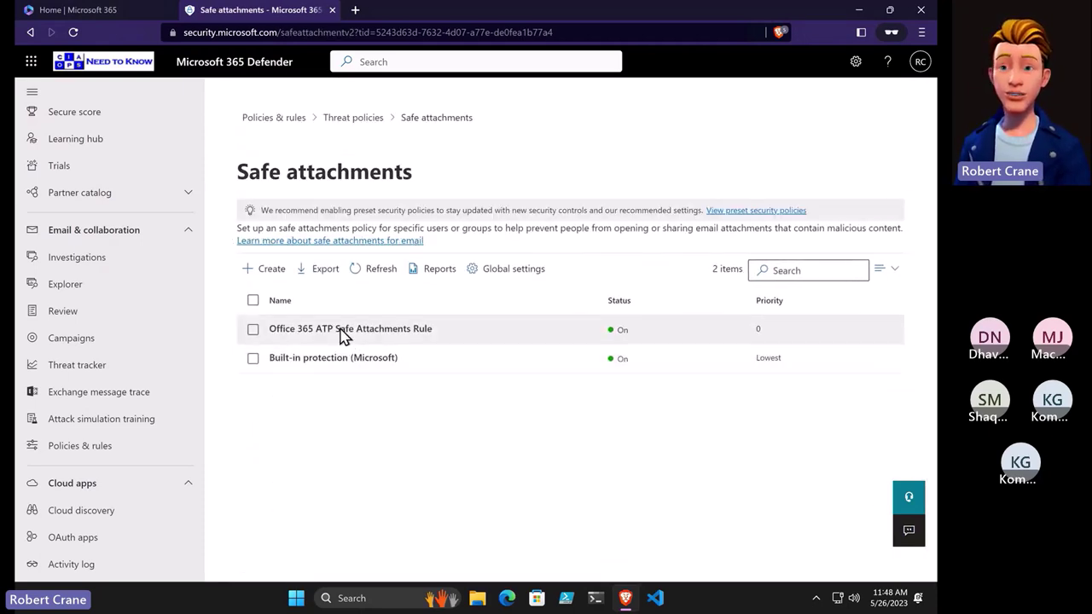
left_click(344, 334)
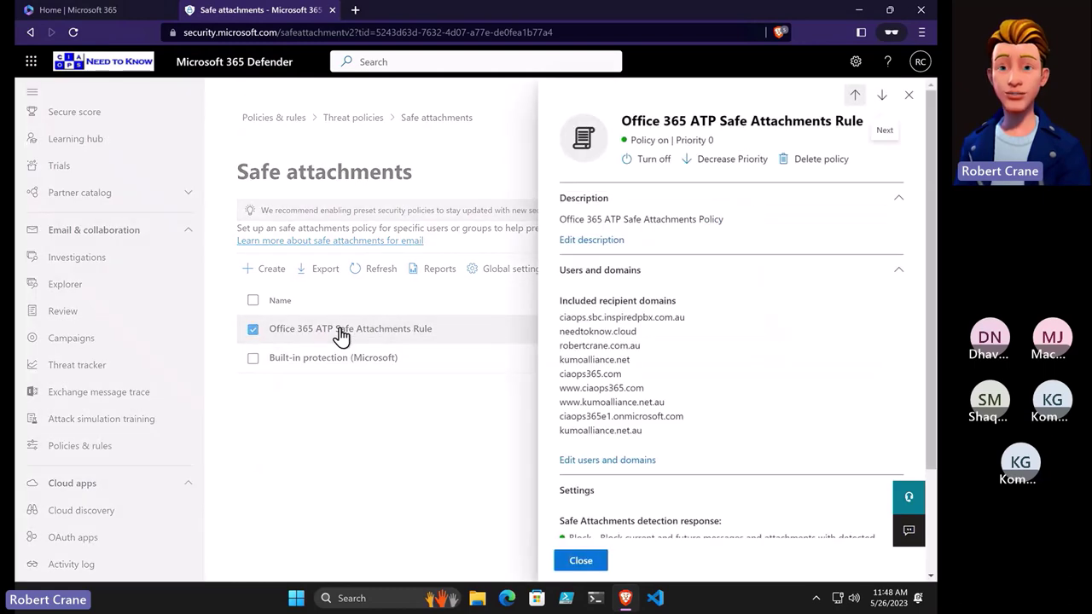
scroll(740, 369, "down", 2)
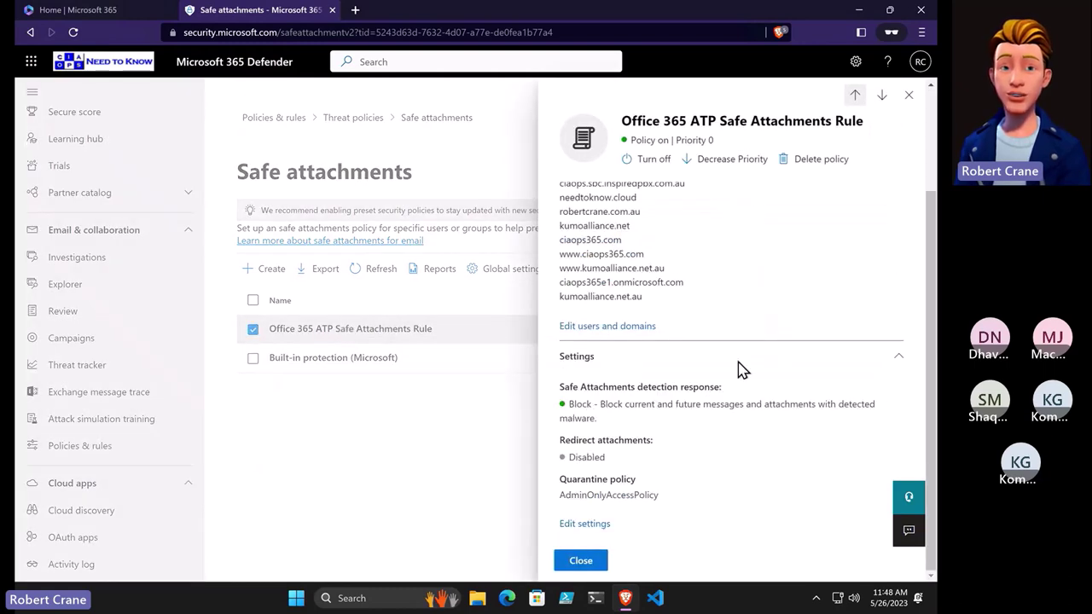
left_click(585, 529)
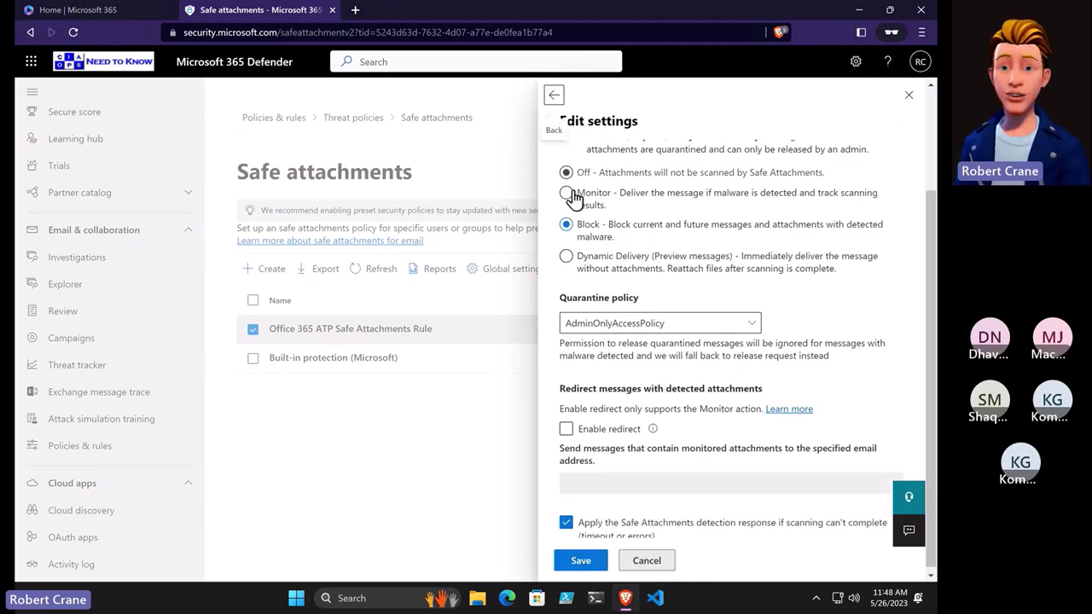
Review the unknown malware response, quarantine policy and redirect options, and close the Safe Attachments rule without saving.
scroll(576, 222, "up", 2)
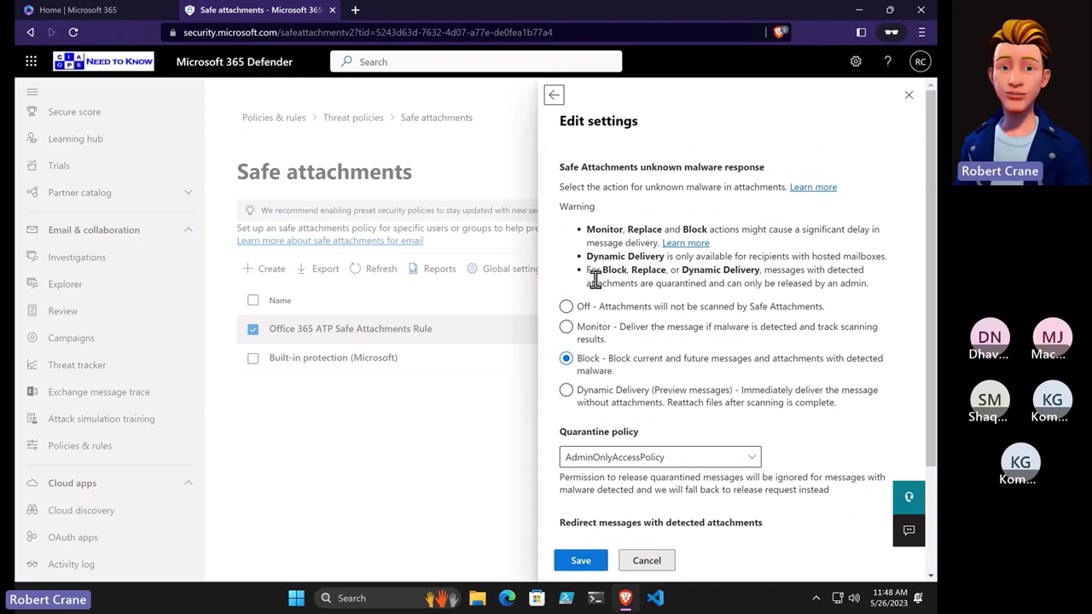
scroll(594, 281, "down", 2)
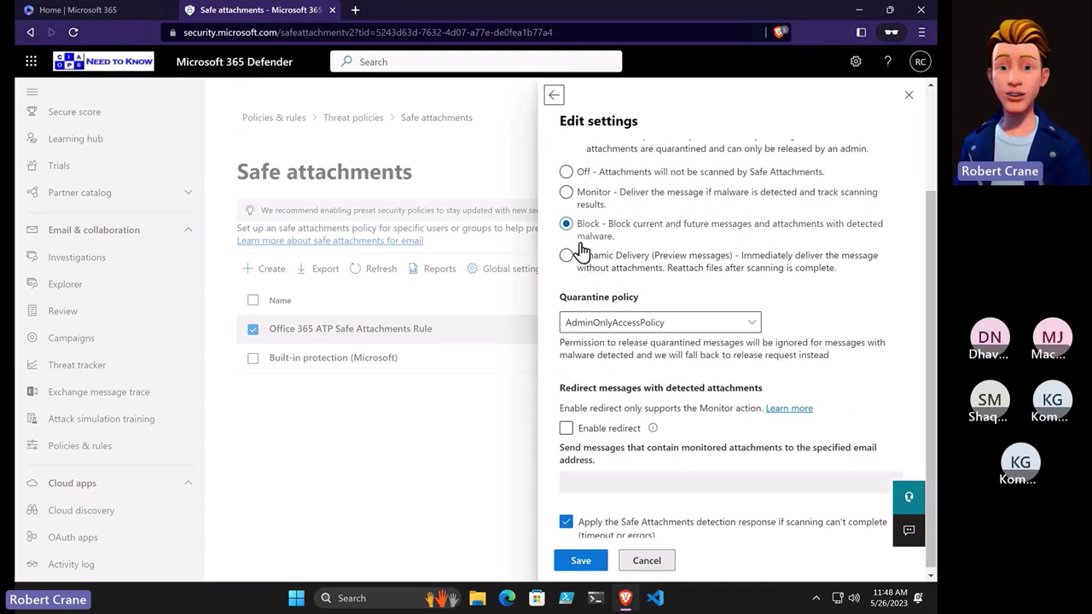
scroll(587, 280, "down", 1)
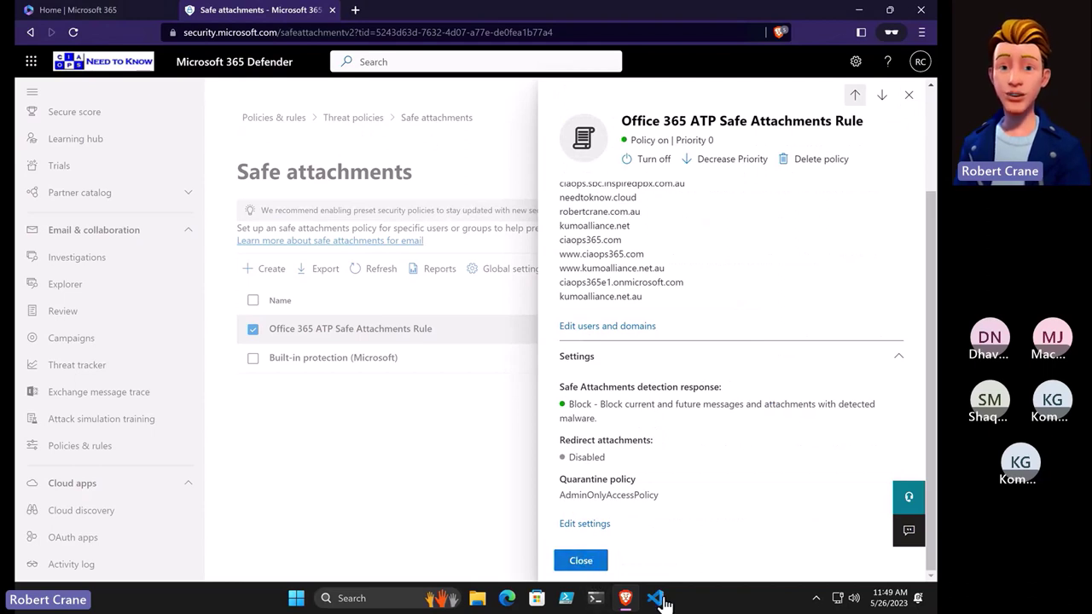
left_click(579, 565)
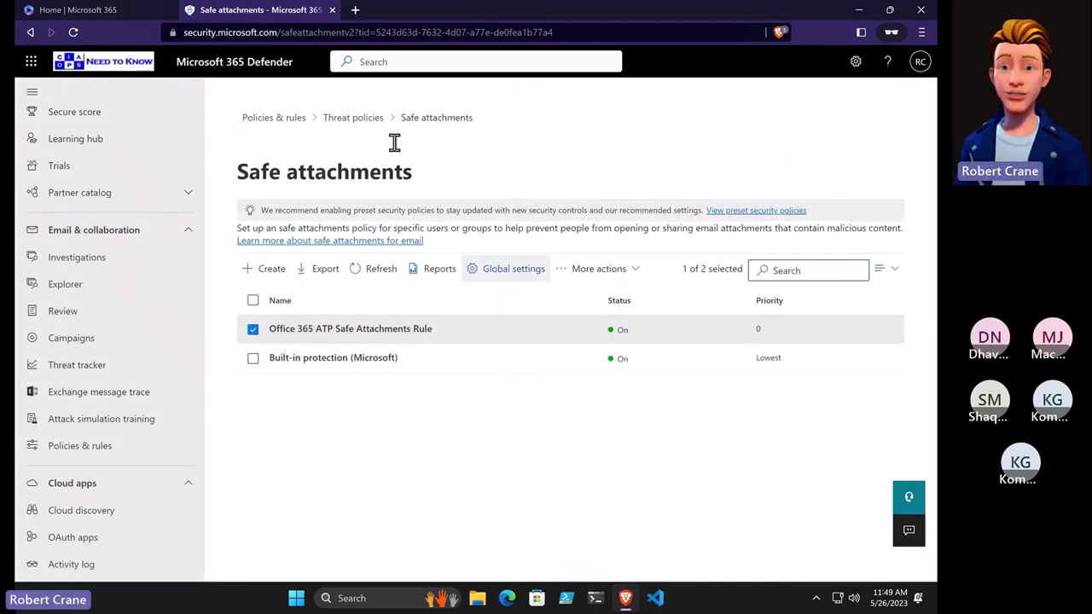
Open the email authentication settings from the threat policies and look through the domains listed for DKIM.
left_click(372, 122)
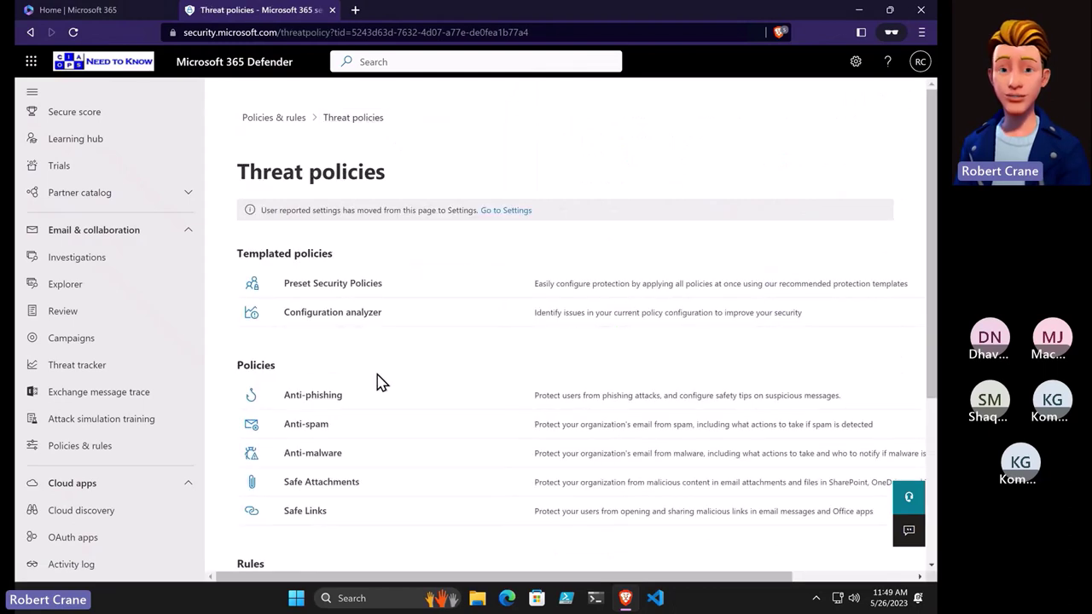
scroll(378, 382, "down", 2)
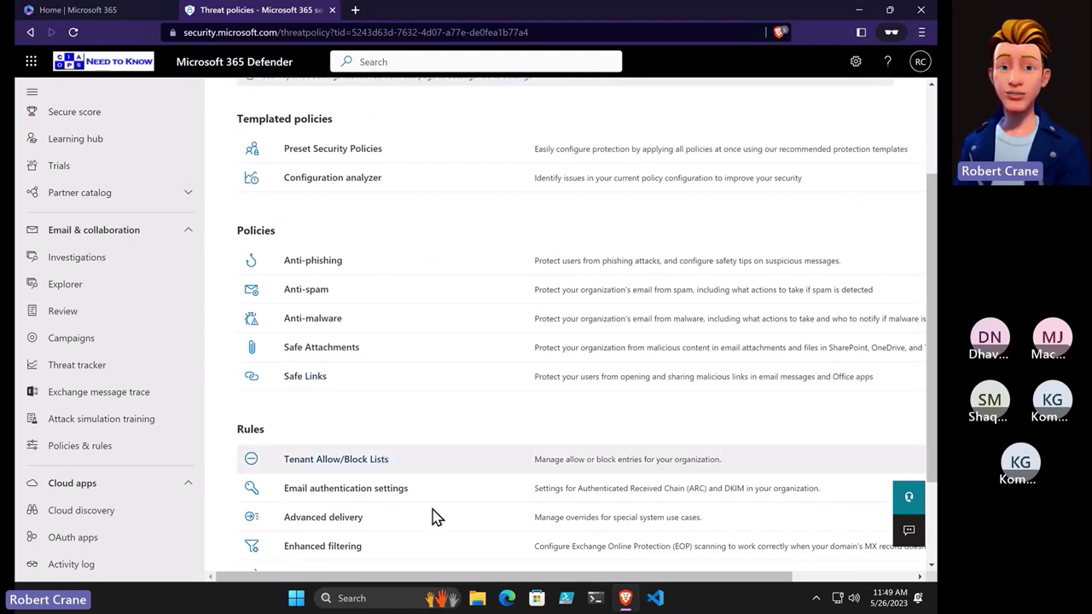
scroll(433, 517, "down", 2)
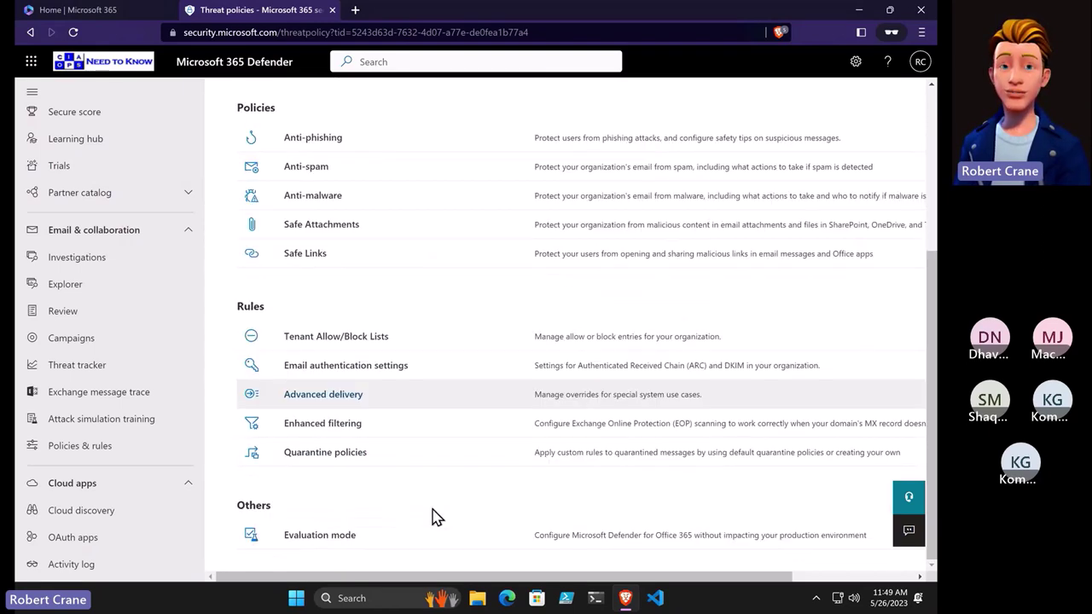
left_click(330, 376)
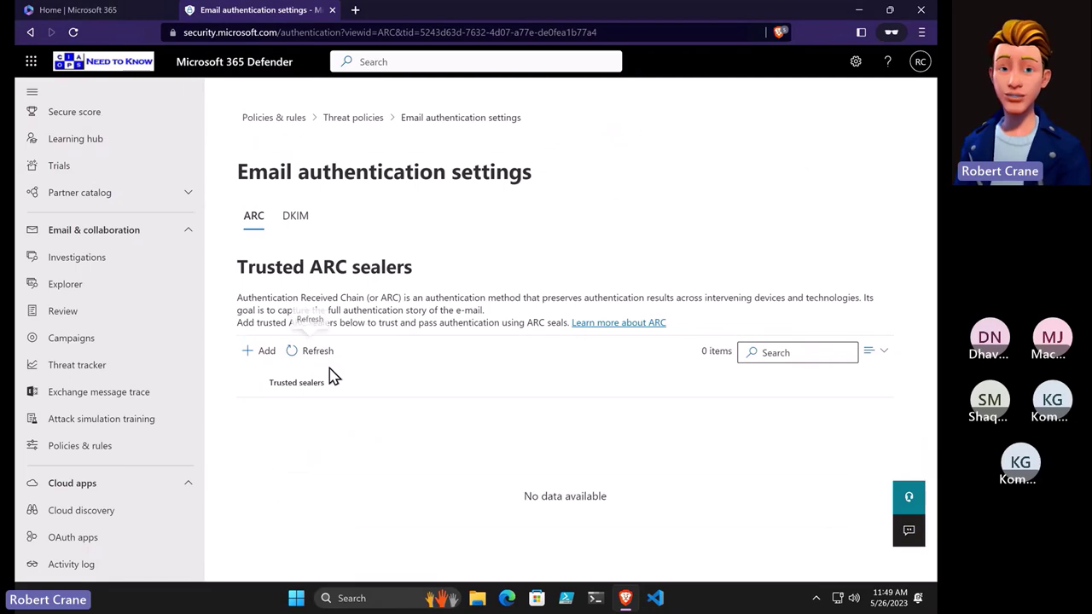
left_click(294, 227)
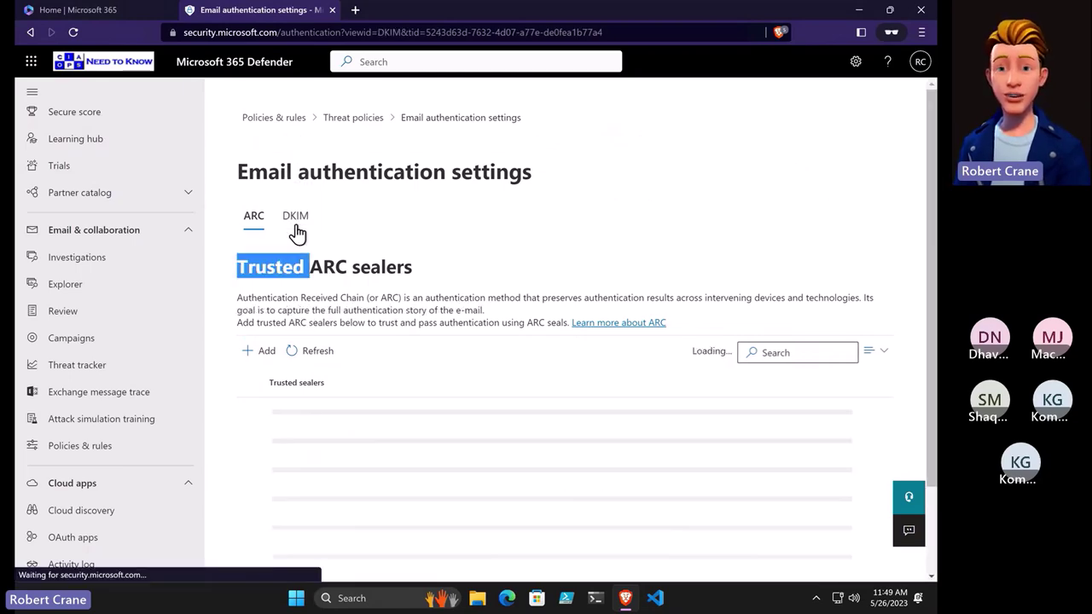
scroll(405, 428, "down", 3)
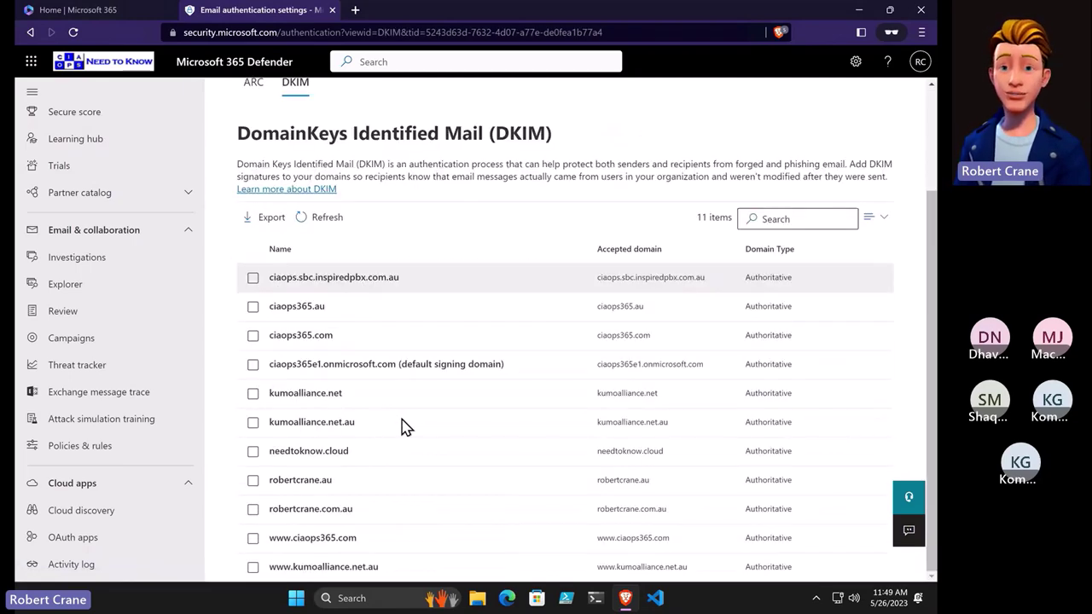
scroll(406, 427, "up", 3)
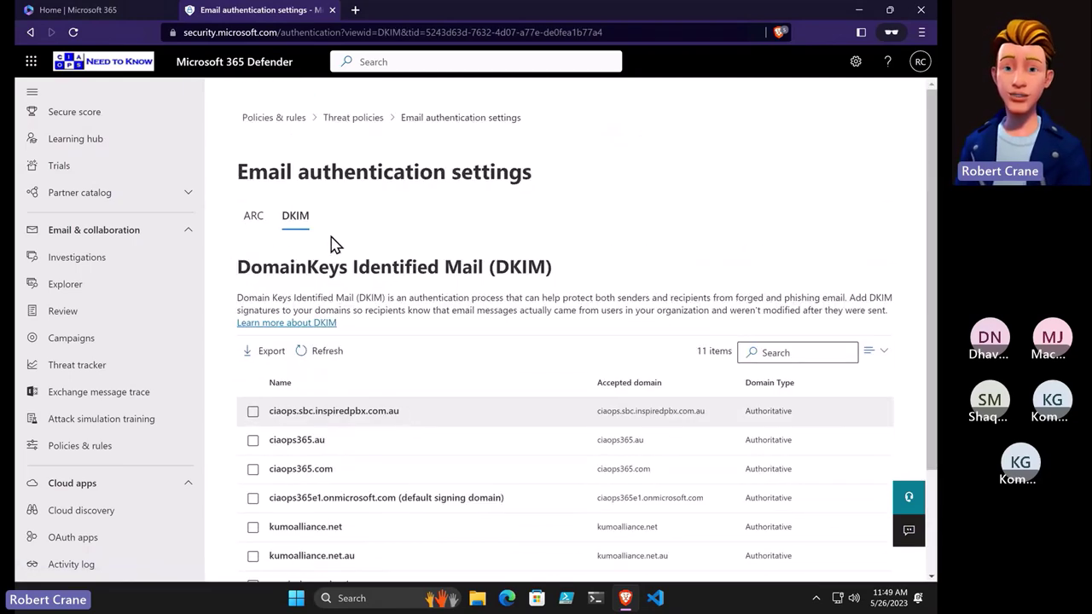
Go back to the threat policies and open the Enhanced Filtering for Connectors rule to check its connector list.
left_click(359, 119)
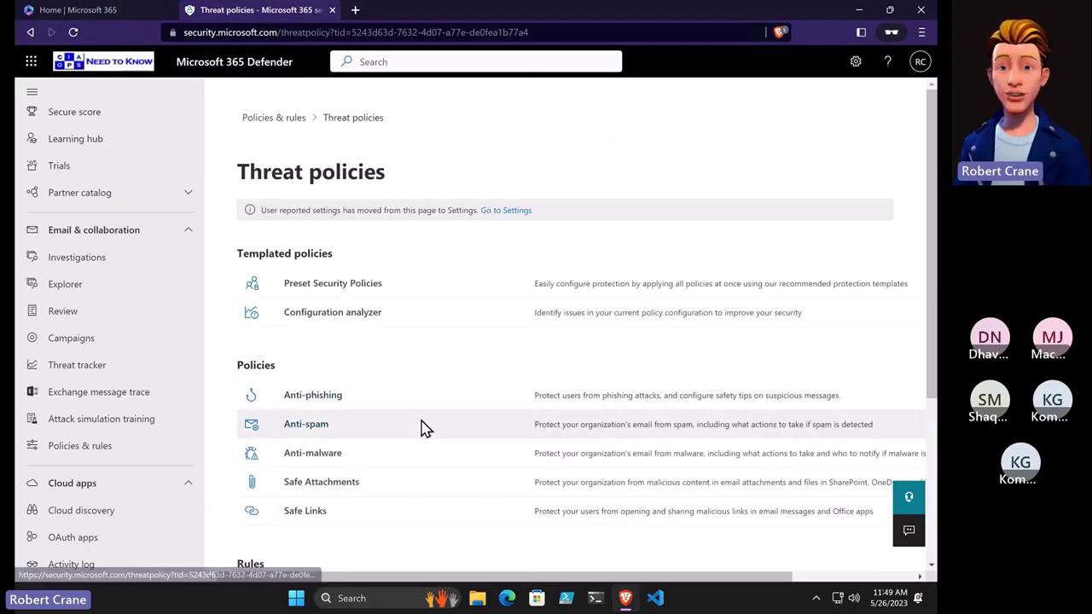
scroll(421, 429, "down", 5)
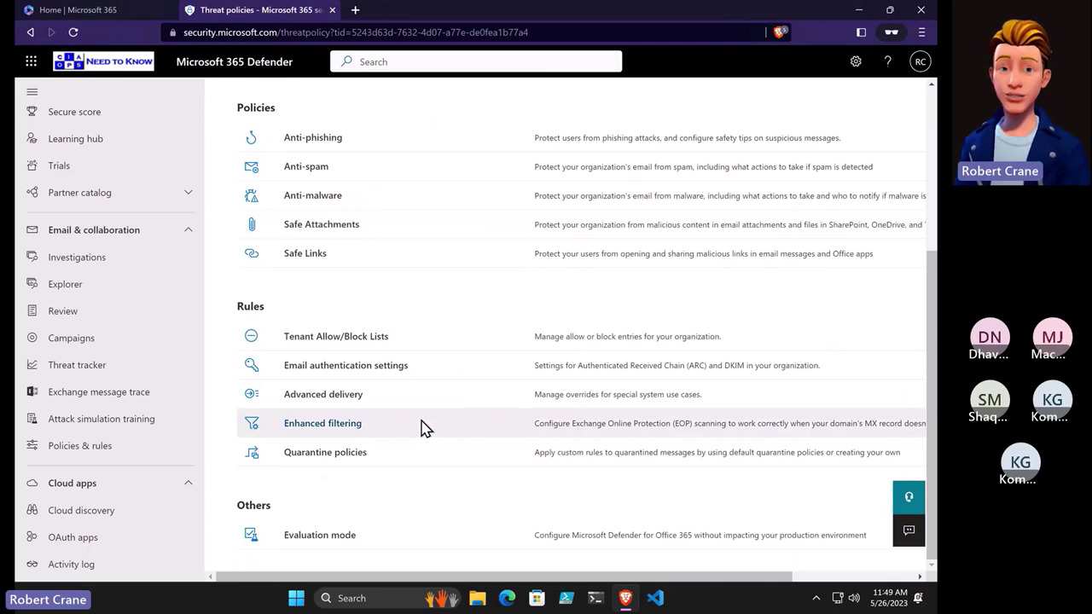
left_click(335, 431)
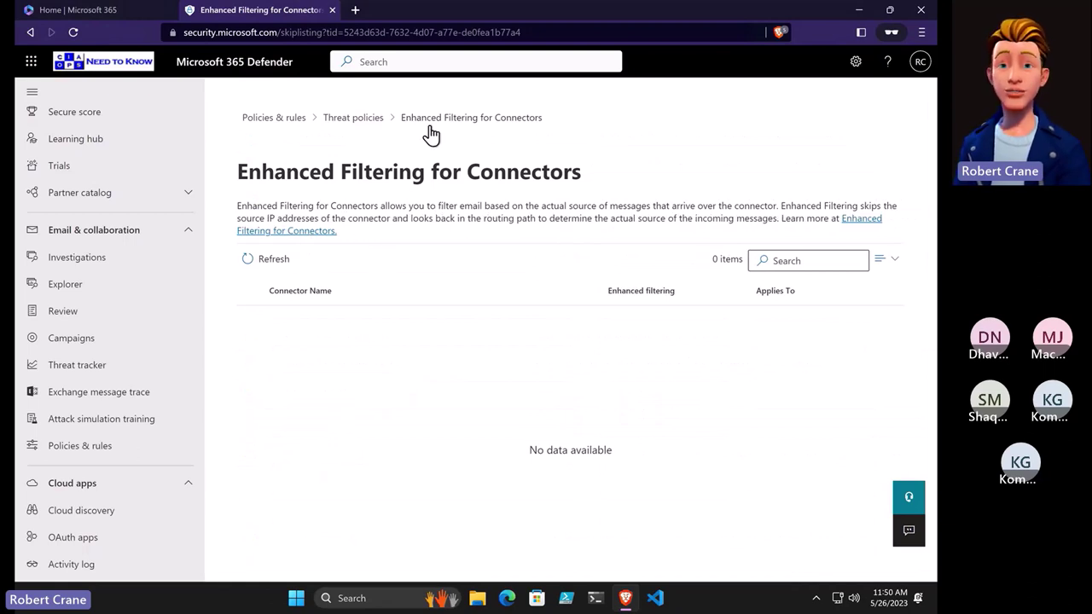
Look over the threat policies overview again and view the saved queries in Threat tracker.
left_click(361, 124)
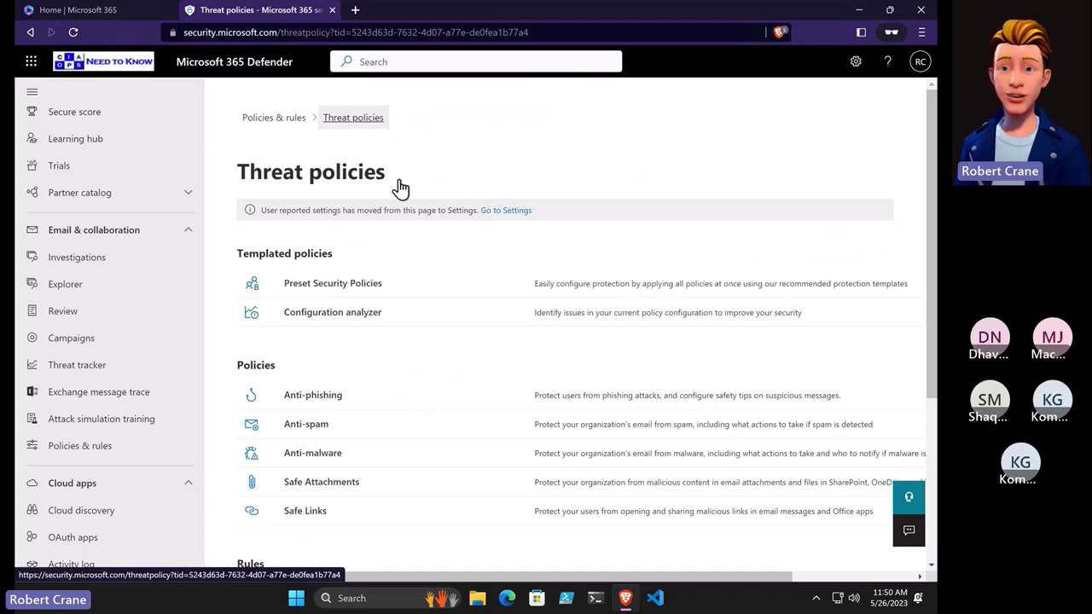
scroll(418, 441, "down", 3)
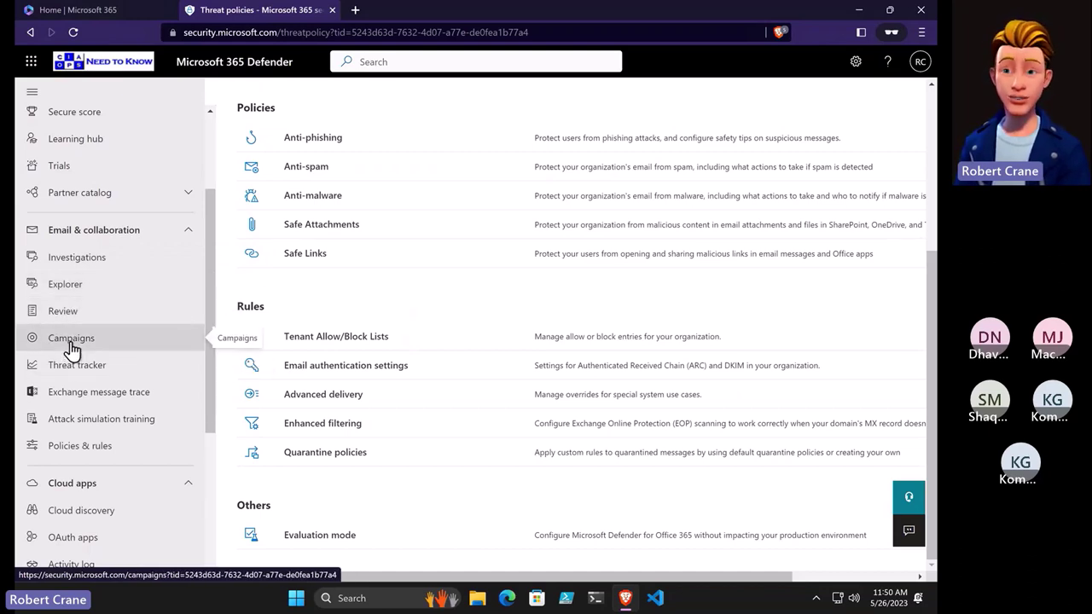
left_click(77, 369)
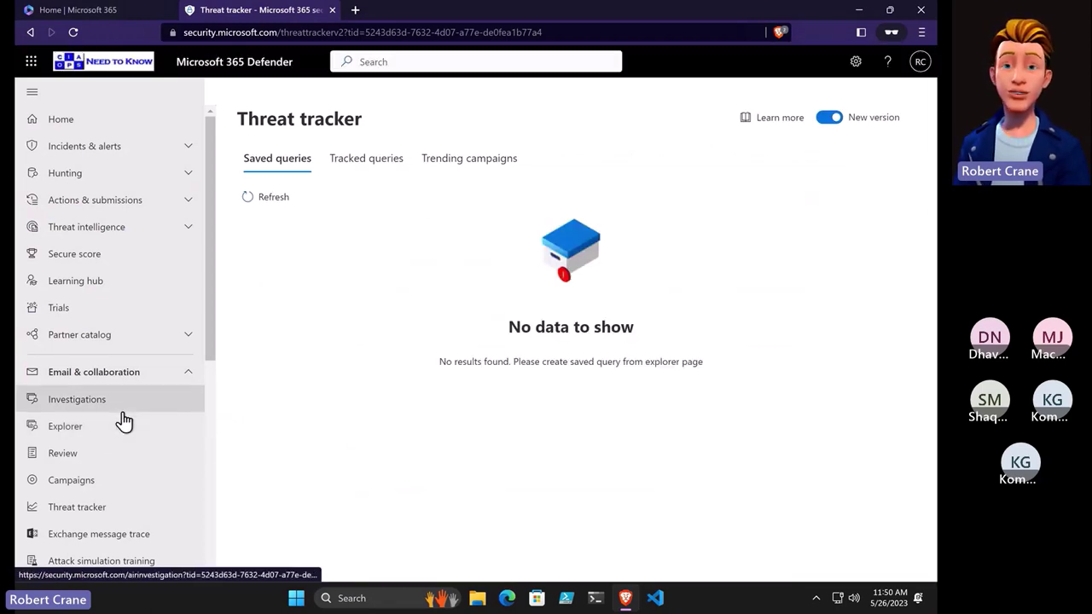
scroll(122, 422, "down", 4)
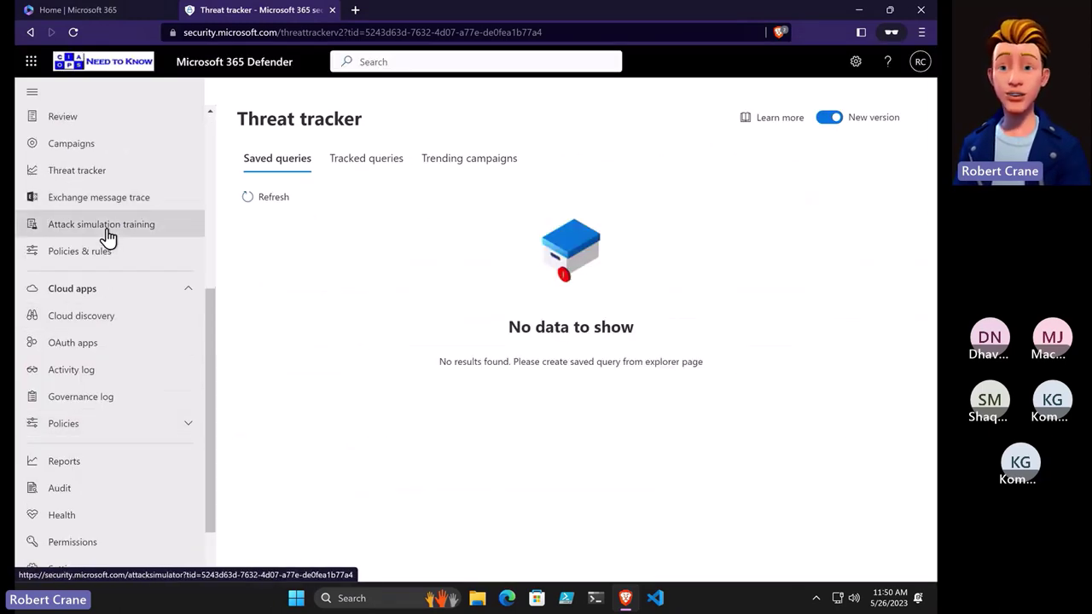
Reopen the threat policies from Policies & rules and review the available templated policies, policies and rules.
left_click(101, 256)
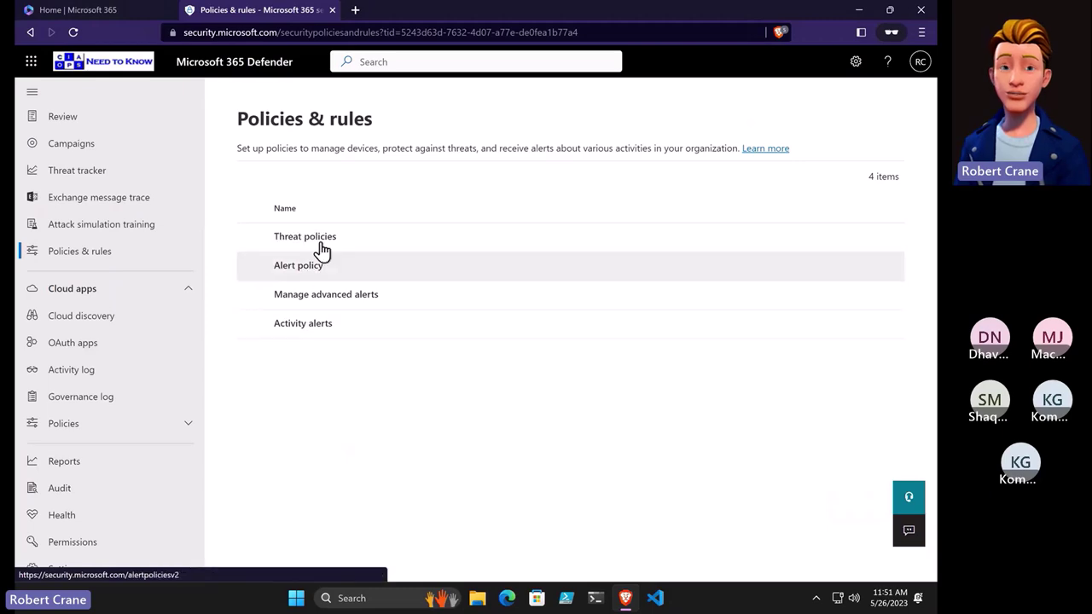
left_click(320, 248)
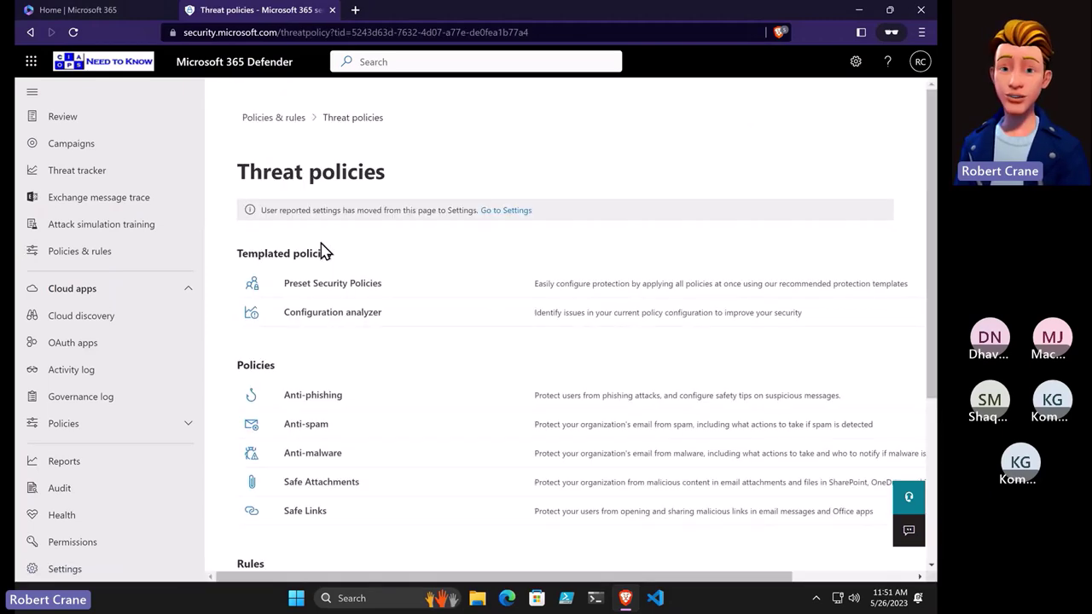
scroll(353, 343, "down", 3)
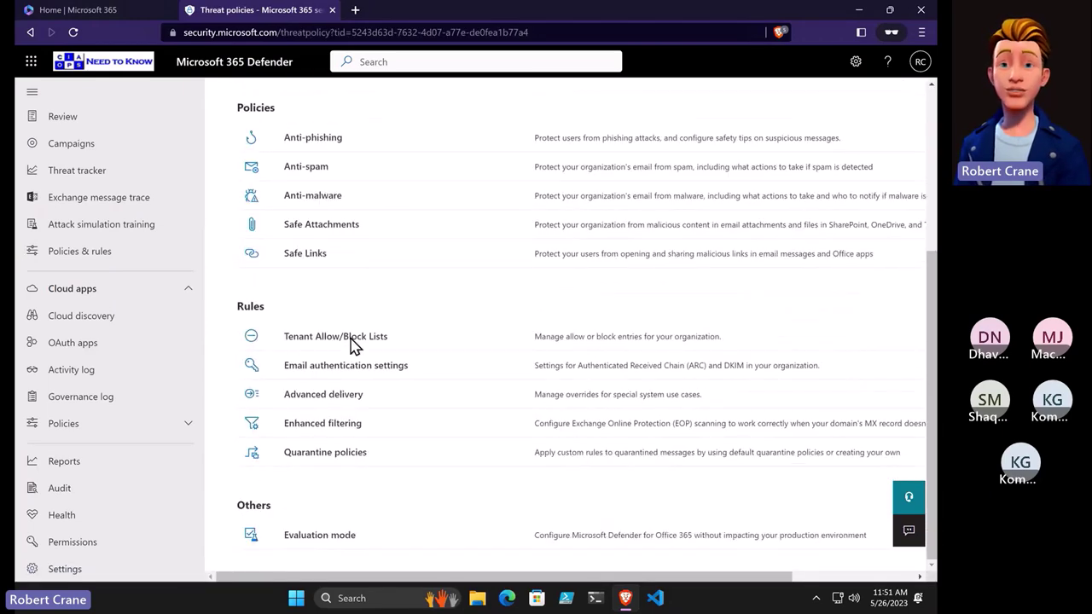
scroll(351, 345, "up", 1)
scroll(352, 346, "up", 3)
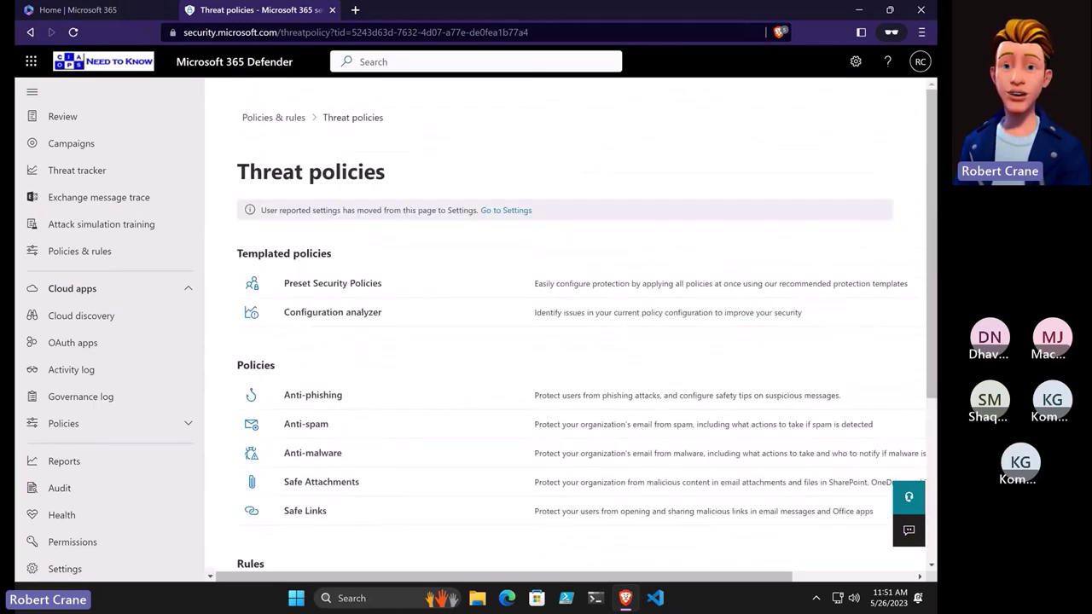